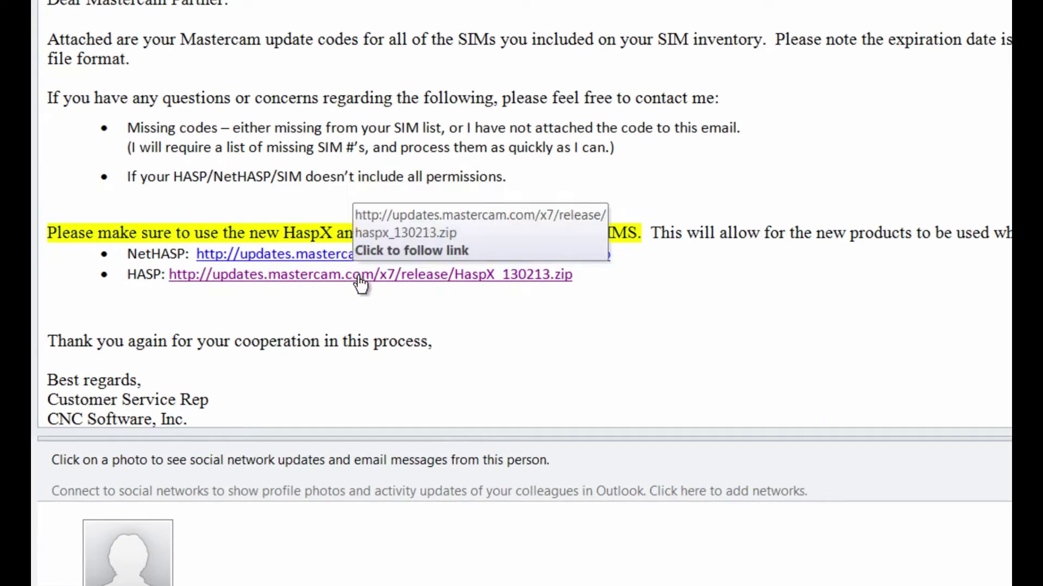
# - Download HaspX_130213.zip from the email's HASP link and save it to the Desktop
pyautogui.click(360, 277)
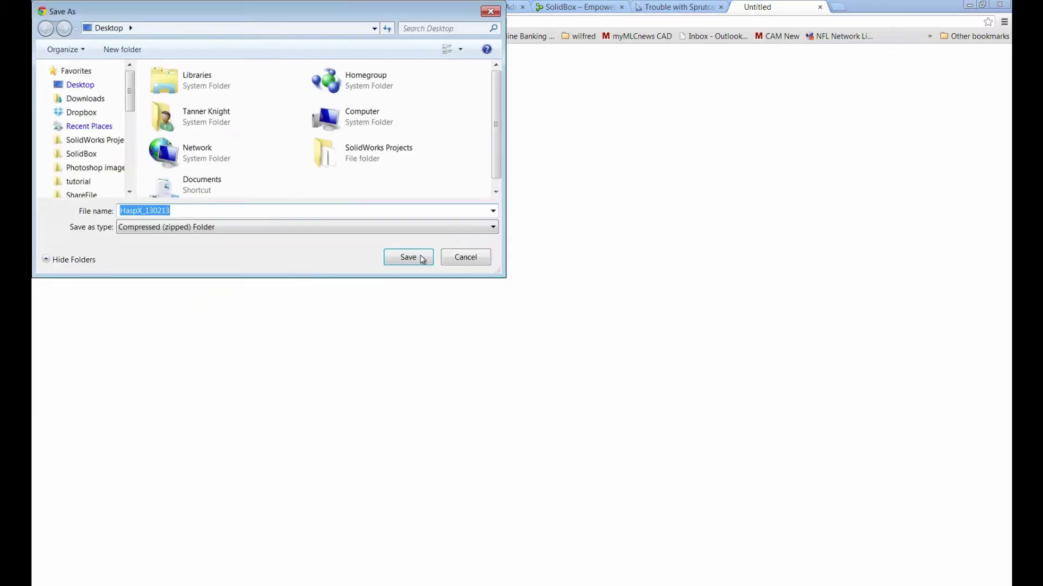
pyautogui.click(423, 256)
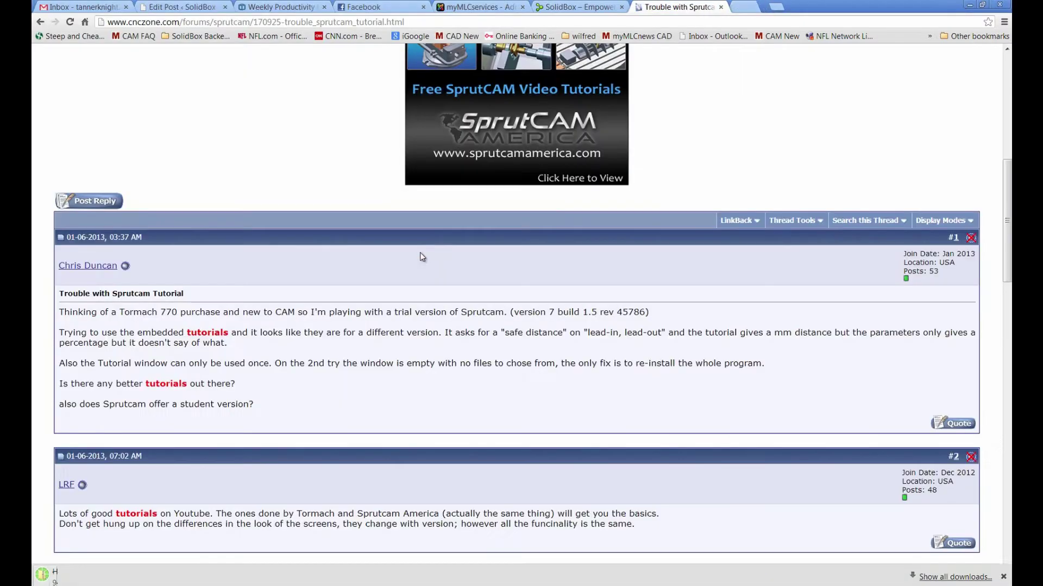
pyautogui.click(970, 5)
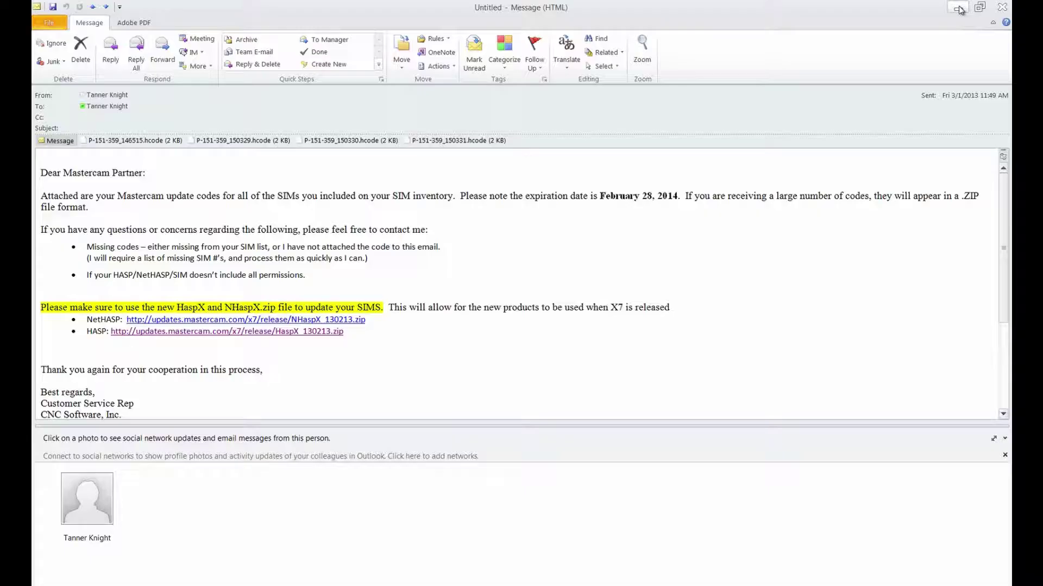
# - Run HaspX.exe from inside the HaspX_130213 zip on the Desktop
pyautogui.click(960, 15)
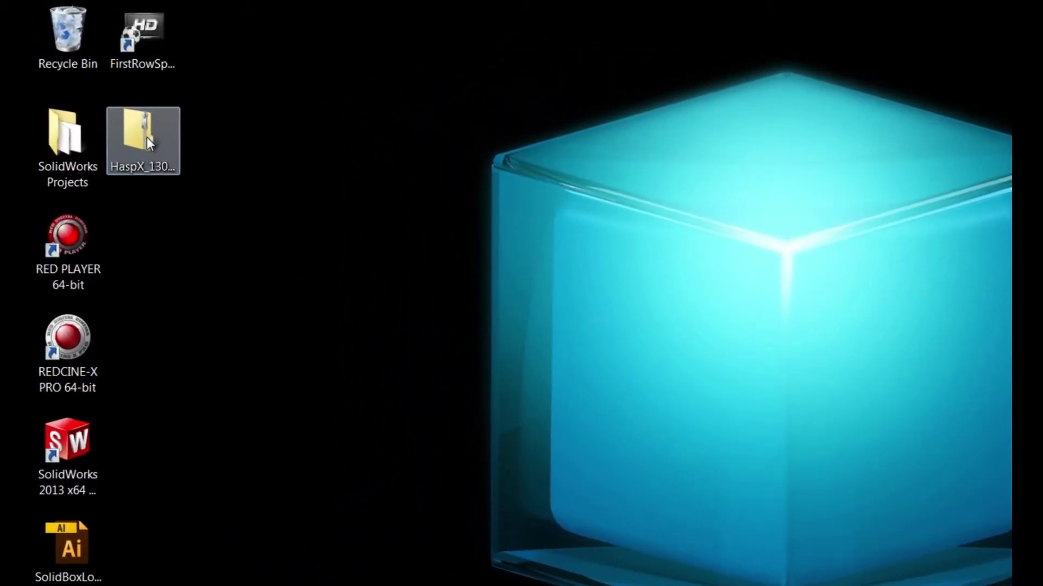
pyautogui.doubleClick(147, 137)
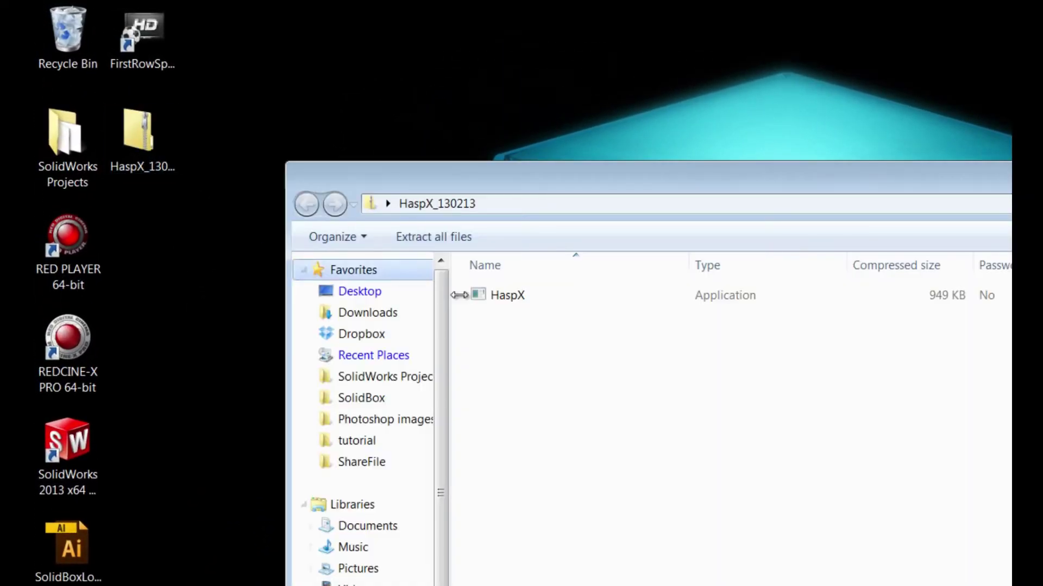
pyautogui.doubleClick(409, 237)
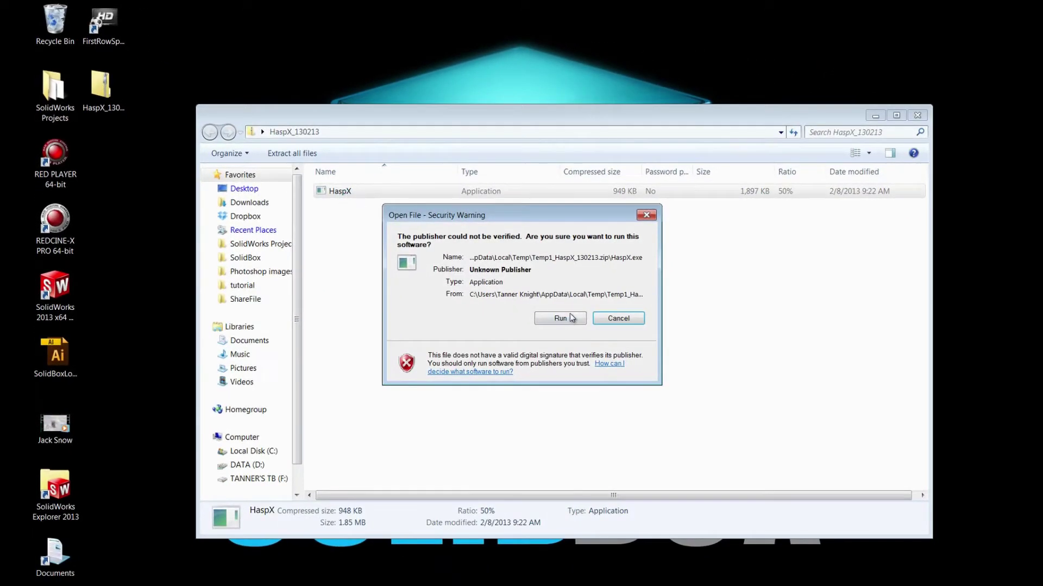
pyautogui.click(690, 390)
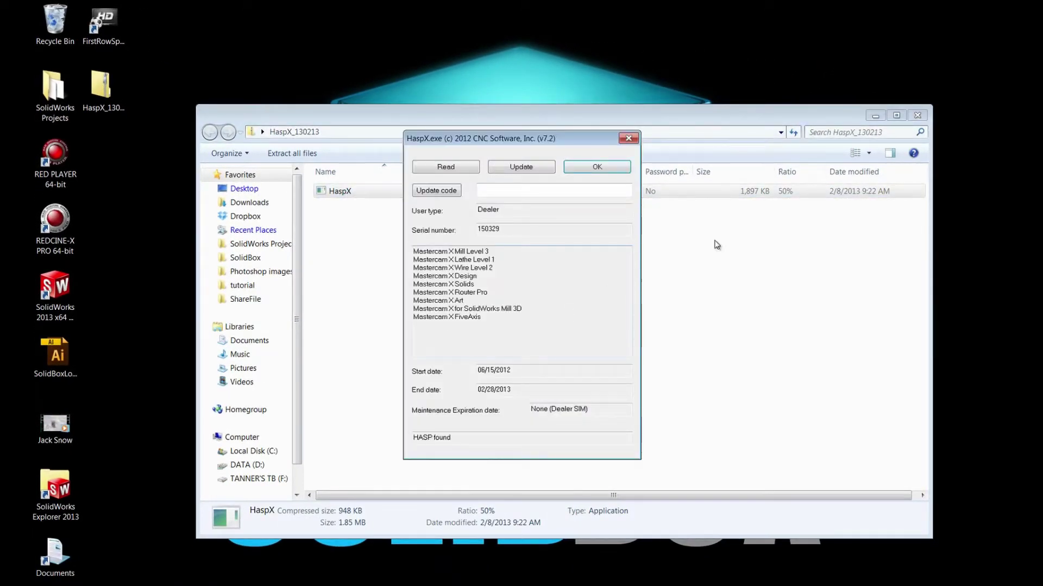
pyautogui.click(918, 115)
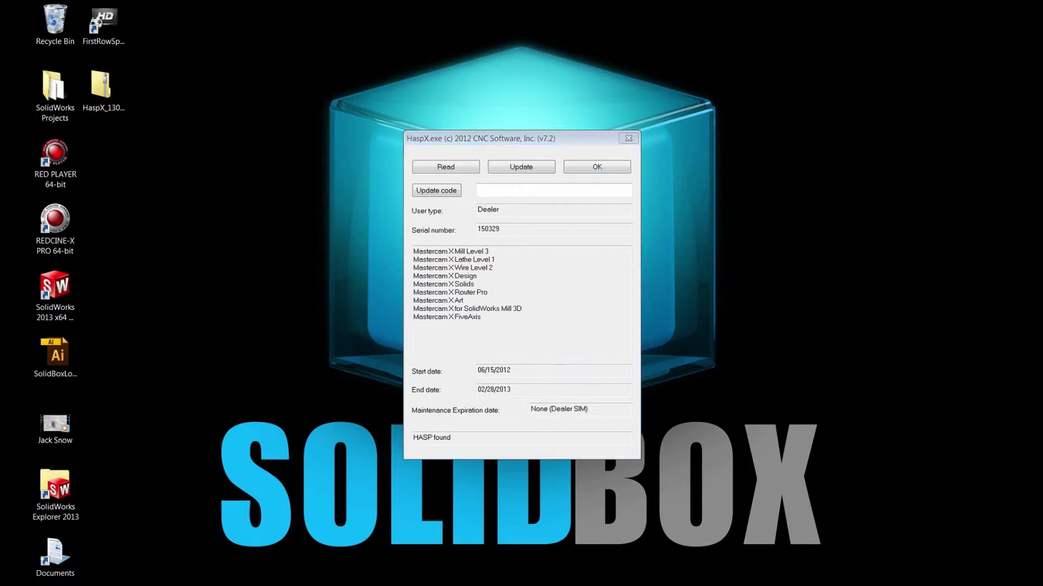
pyautogui.click(108, 555)
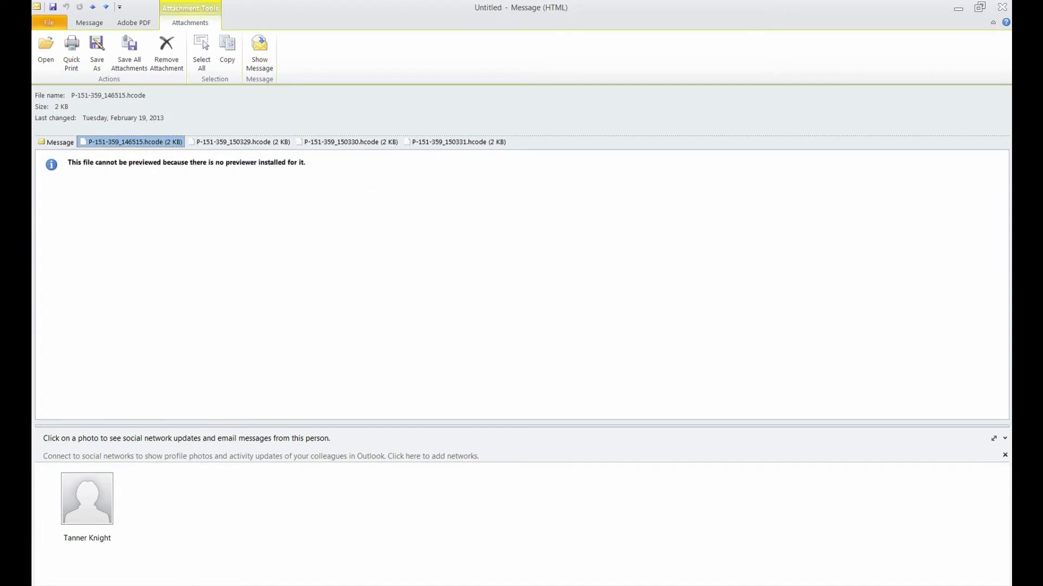
pyautogui.doubleClick(654, 188)
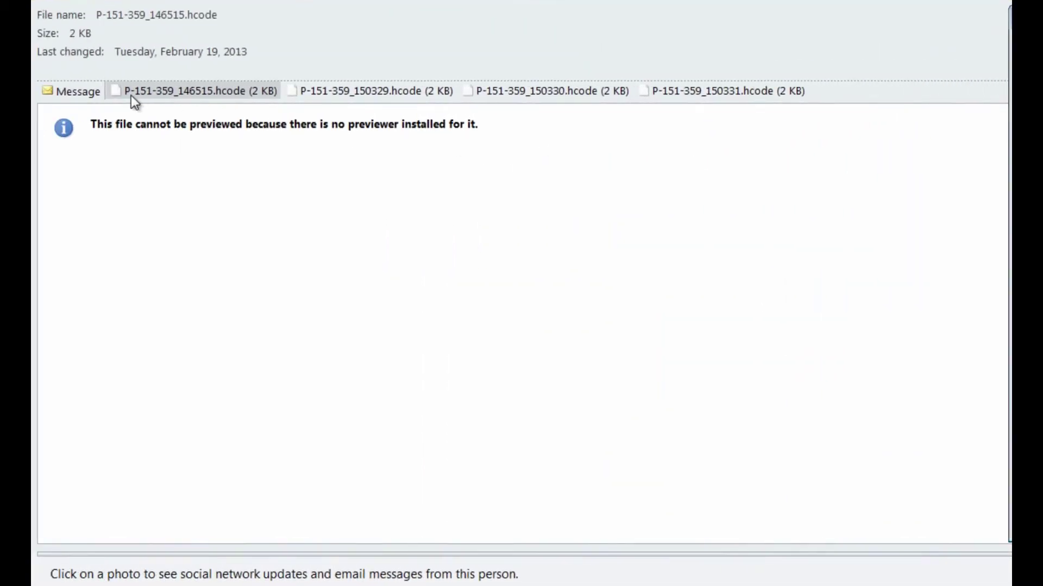
pyautogui.click(375, 93)
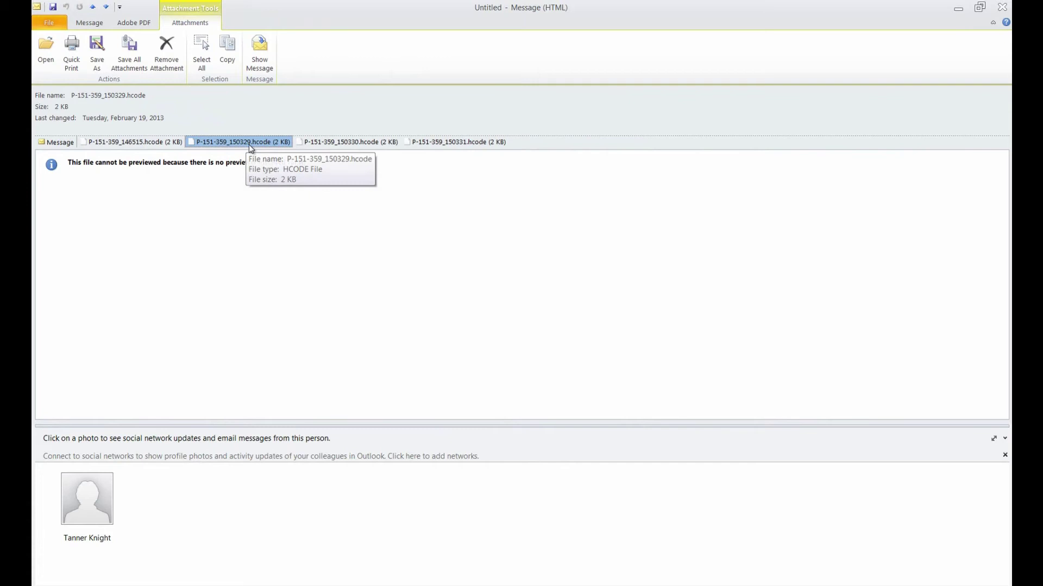
# - Save the P-151-359_150329.hcode attachment to the Desktop
pyautogui.rightClick(251, 146)
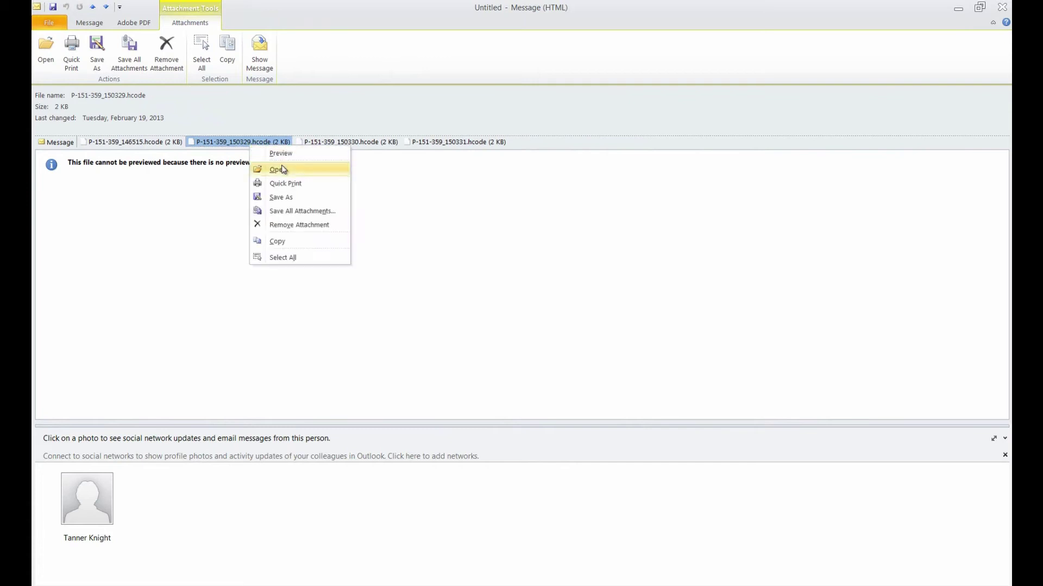
pyautogui.click(282, 170)
pyautogui.click(511, 324)
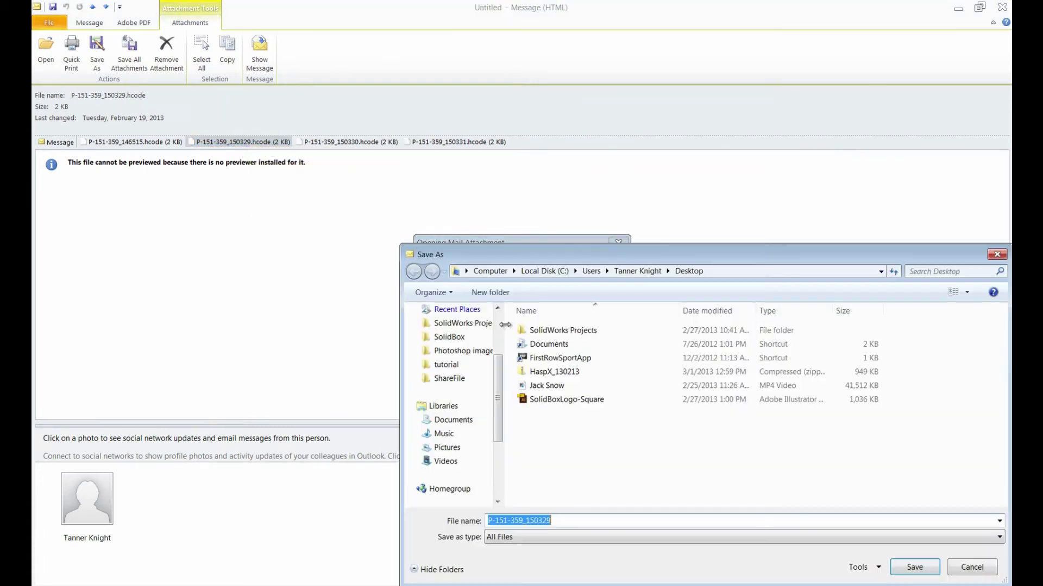
pyautogui.click(914, 567)
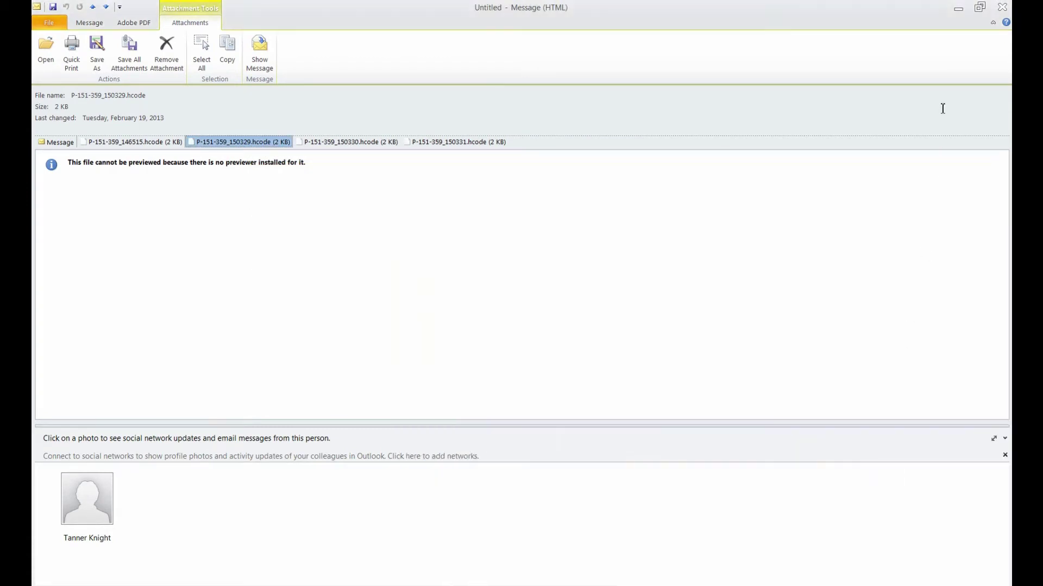
pyautogui.click(957, 10)
# - Open the Desktop file P-151-359_150329.hcode with WordPad as its program
pyautogui.rightClick(109, 146)
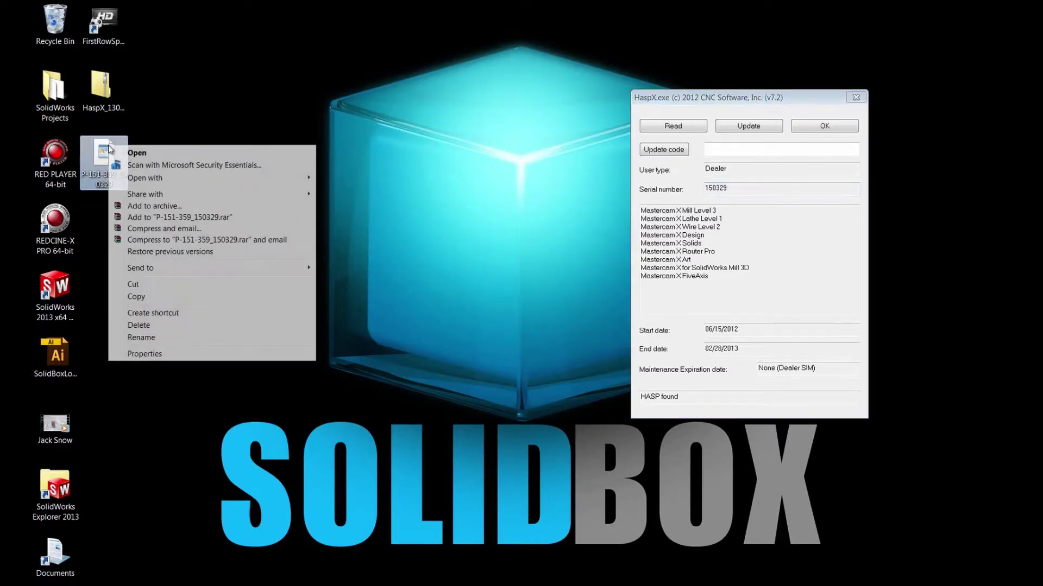
pyautogui.moveTo(254, 181)
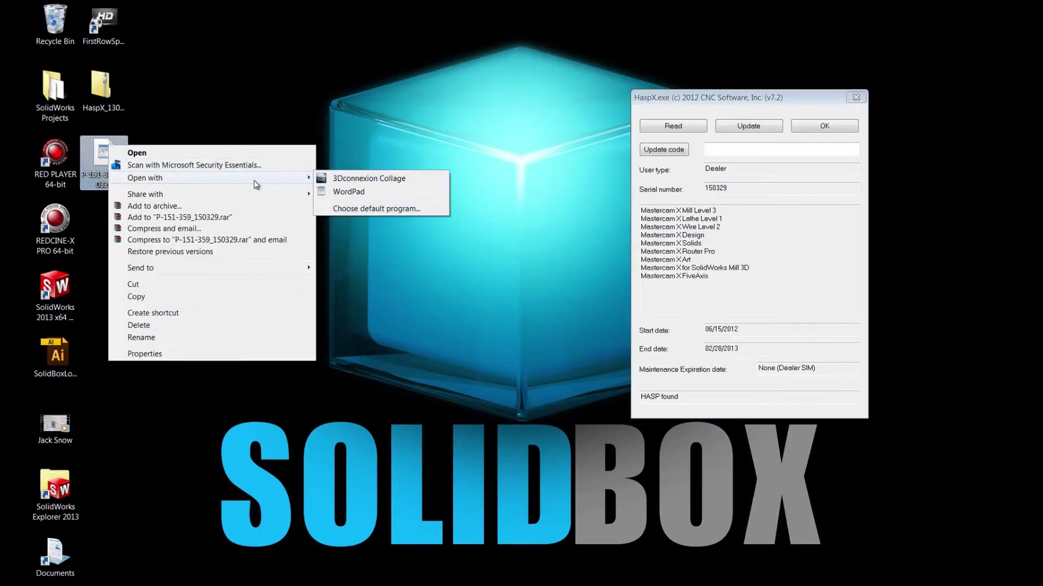
pyautogui.click(361, 209)
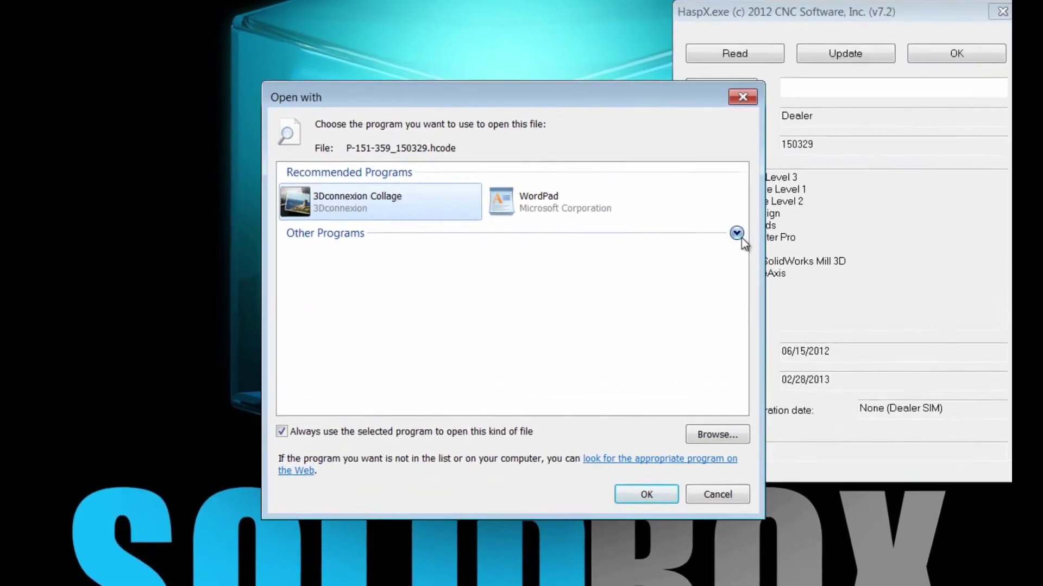
pyautogui.click(673, 242)
pyautogui.scroll(-2, 754, 299)
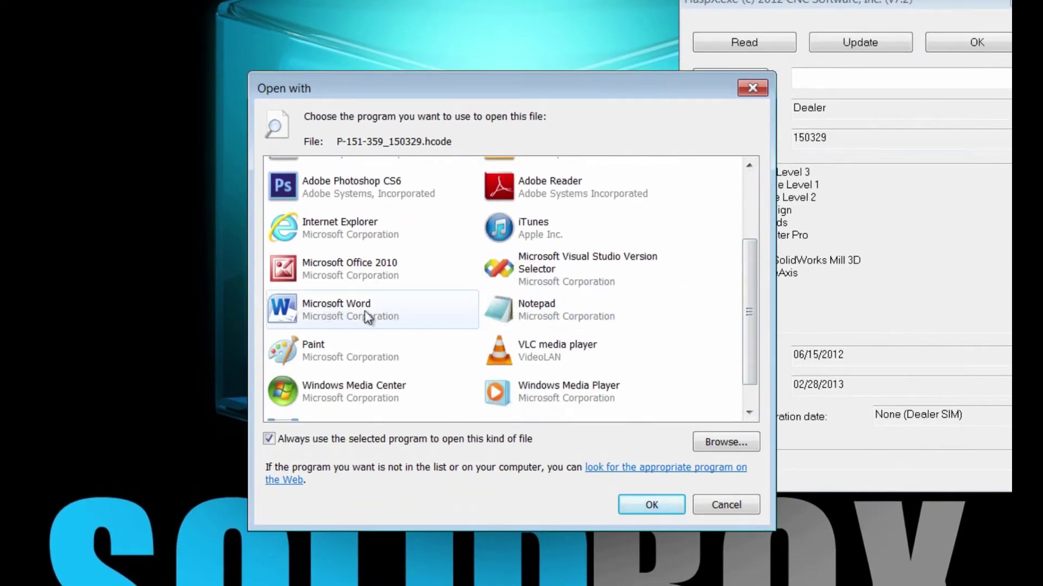
pyautogui.scroll(4, 752, 303)
pyautogui.click(521, 202)
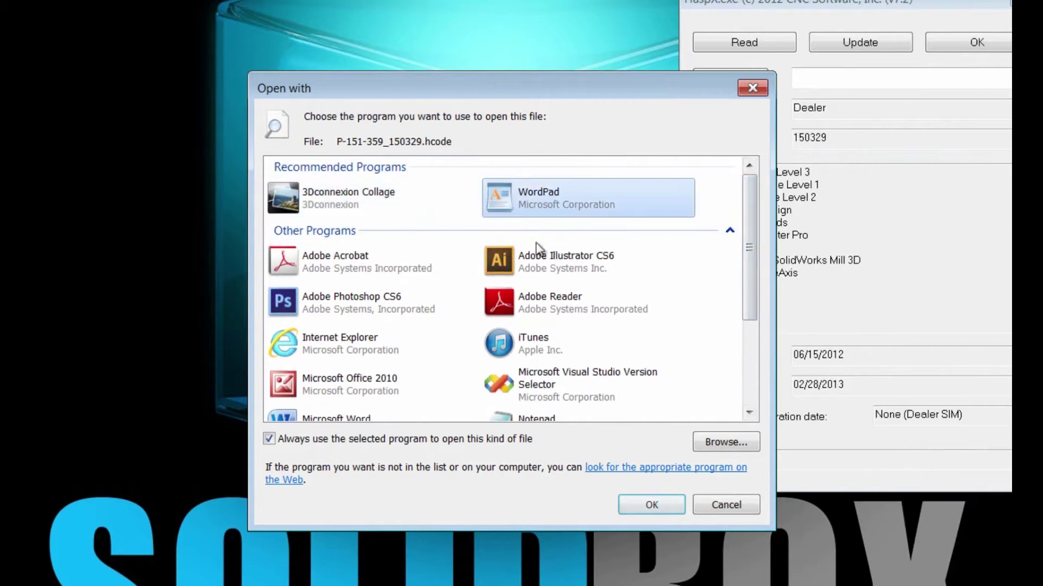
pyautogui.click(654, 506)
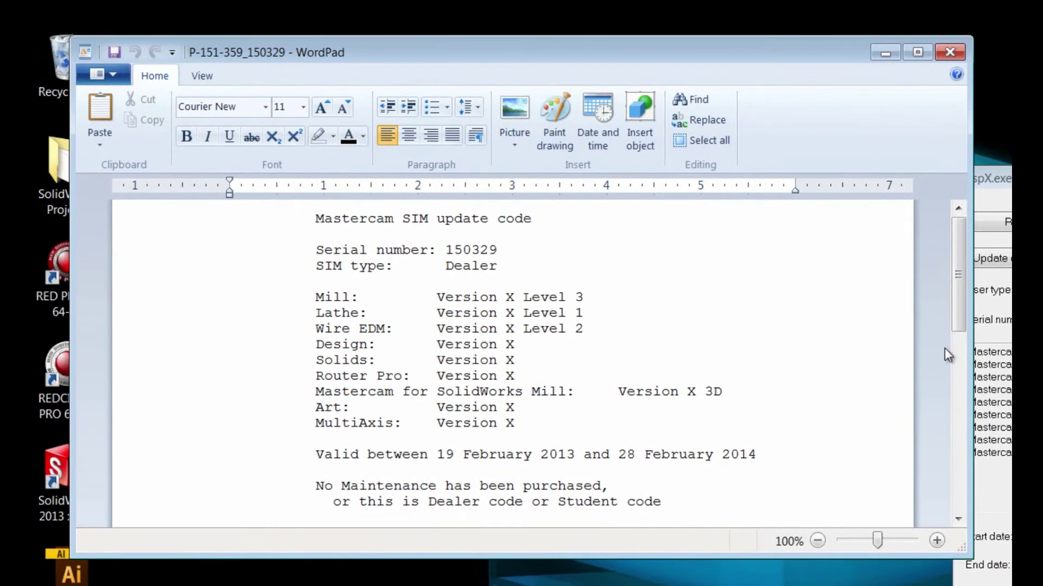
pyautogui.click(325, 141)
pyautogui.doubleClick(455, 251)
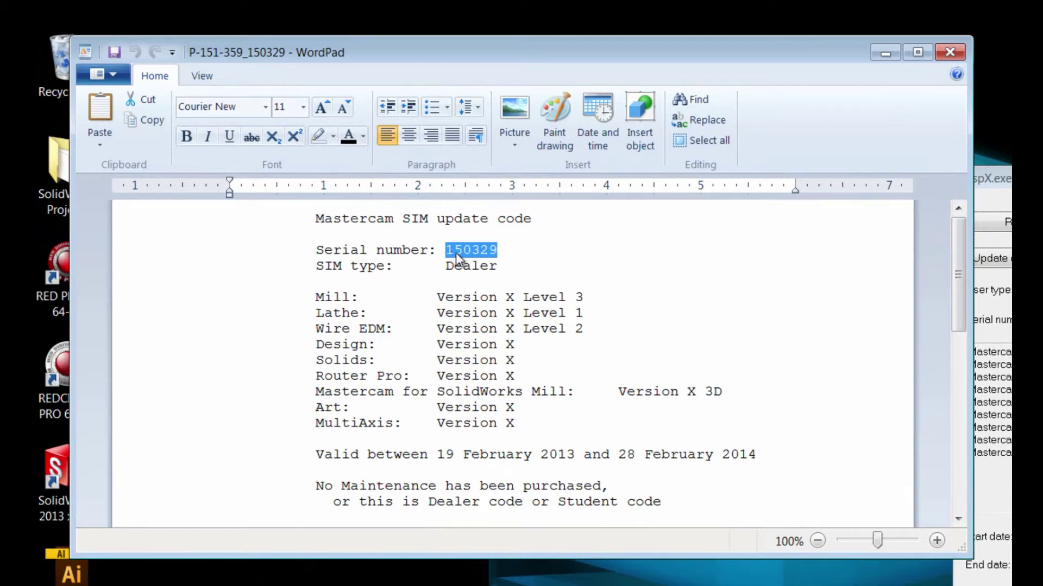
pyautogui.hotkey('ctrl', 'c')
pyautogui.click(1042, 317)
pyautogui.hotkey('ctrl', 'v')
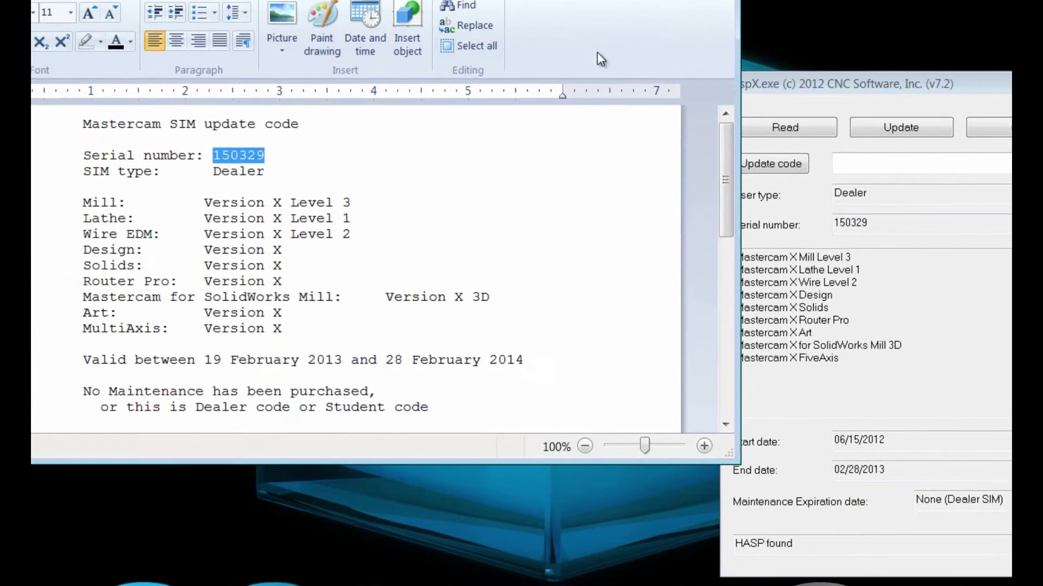
# - Select the full update code in the WordPad document
pyautogui.click(642, 206)
pyautogui.moveTo(643, 143); pyautogui.dragTo(645, 159)
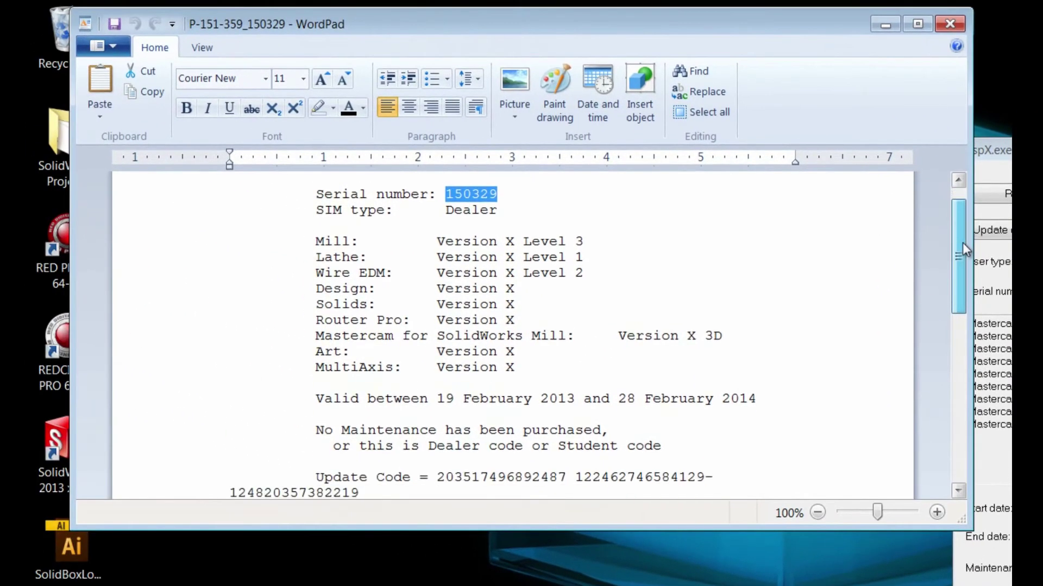
pyautogui.moveTo(962, 243); pyautogui.dragTo(923, 313)
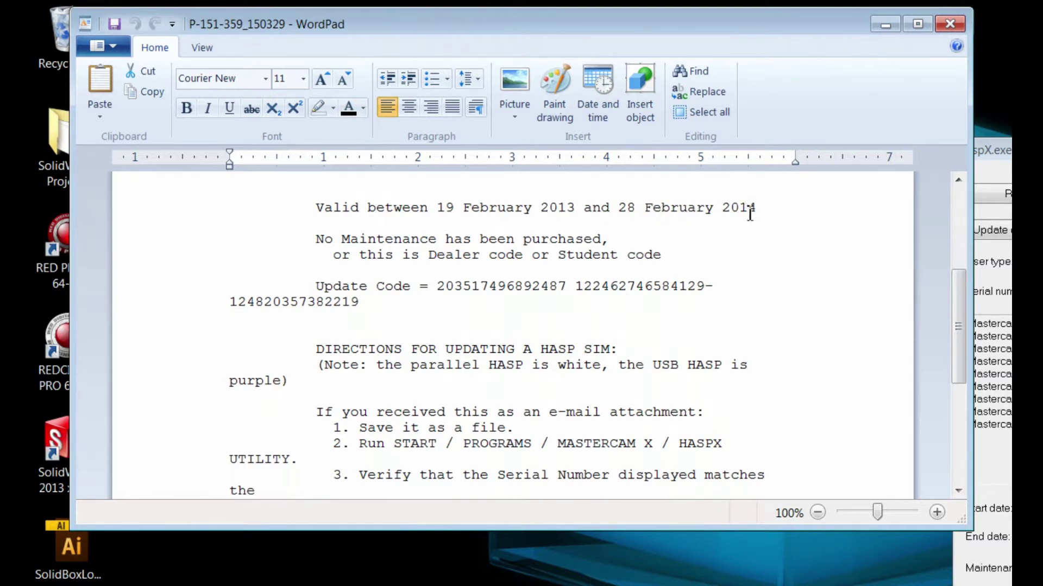
pyautogui.write('.')
pyautogui.moveTo(437, 286); pyautogui.dragTo(356, 304)
# - Copy the update code and paste it into HaspX's Update code field
pyautogui.rightClick(355, 303)
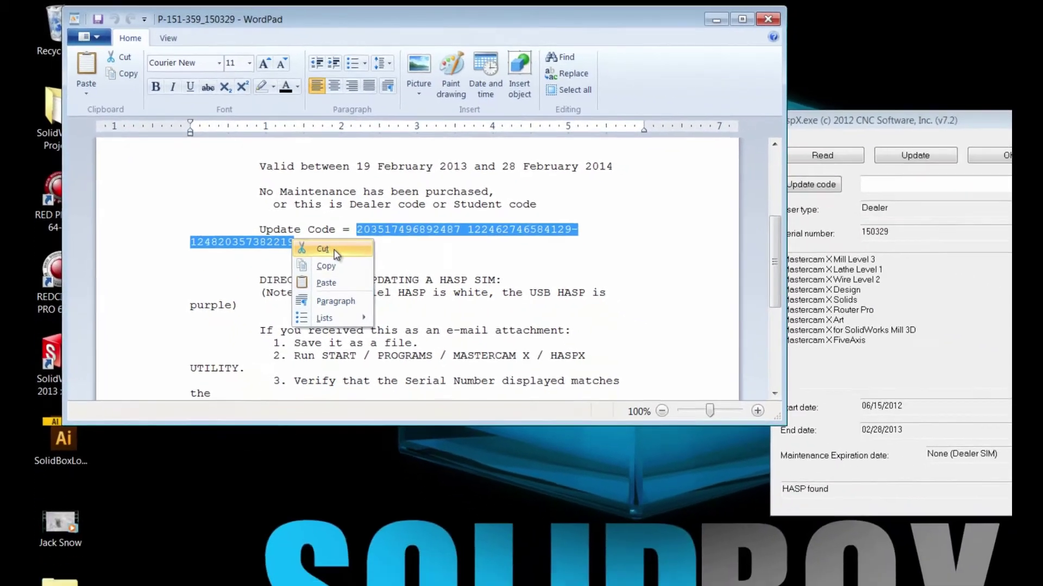
pyautogui.click(375, 323)
pyautogui.click(725, 149)
pyautogui.rightClick(723, 151)
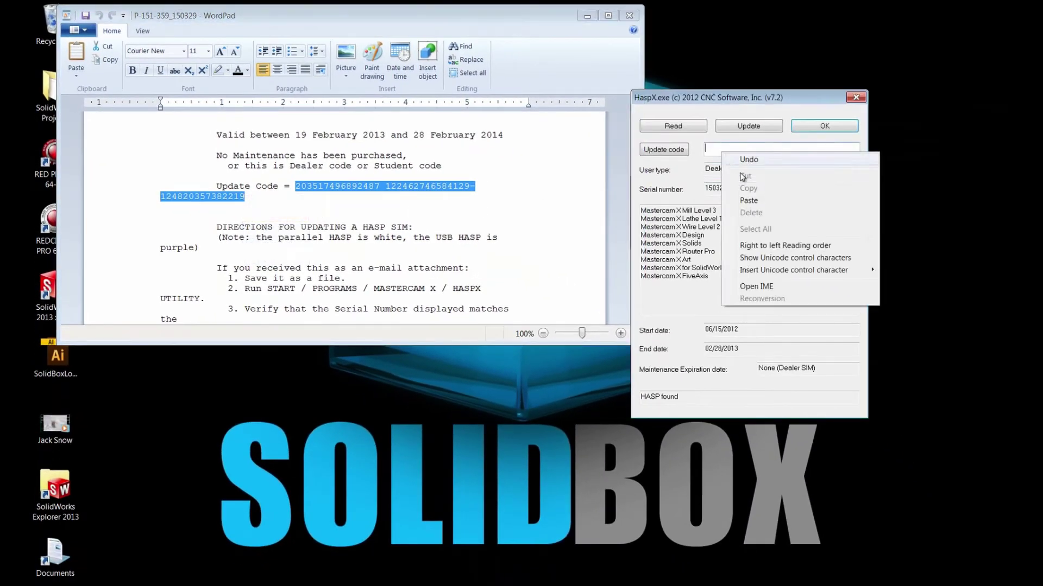
pyautogui.click(754, 189)
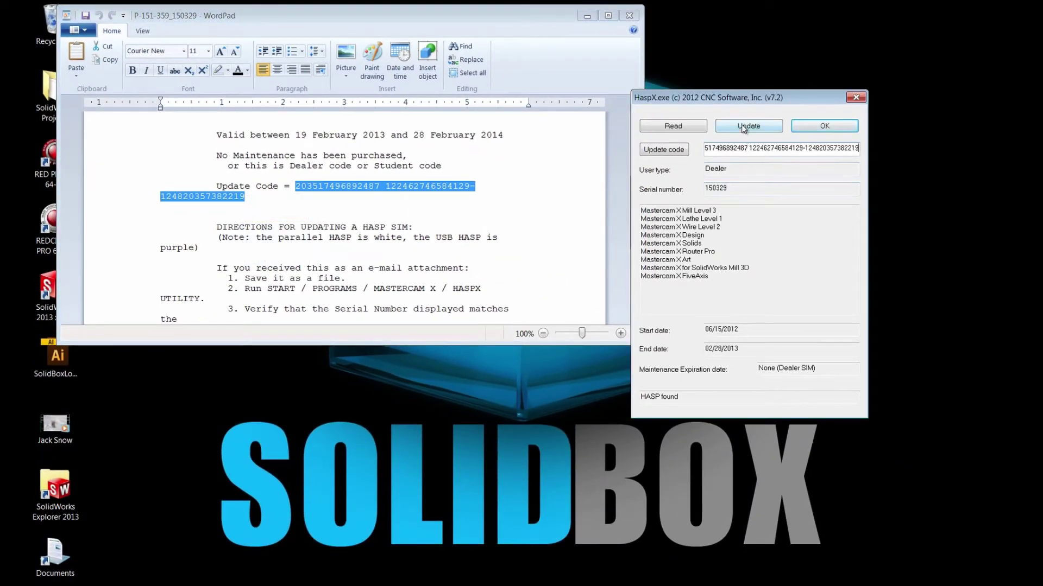
# - Apply the update, extending HASP #150329's end date to 02/28/2014
pyautogui.click(598, 195)
pyautogui.moveTo(635, 211); pyautogui.dragTo(639, 242)
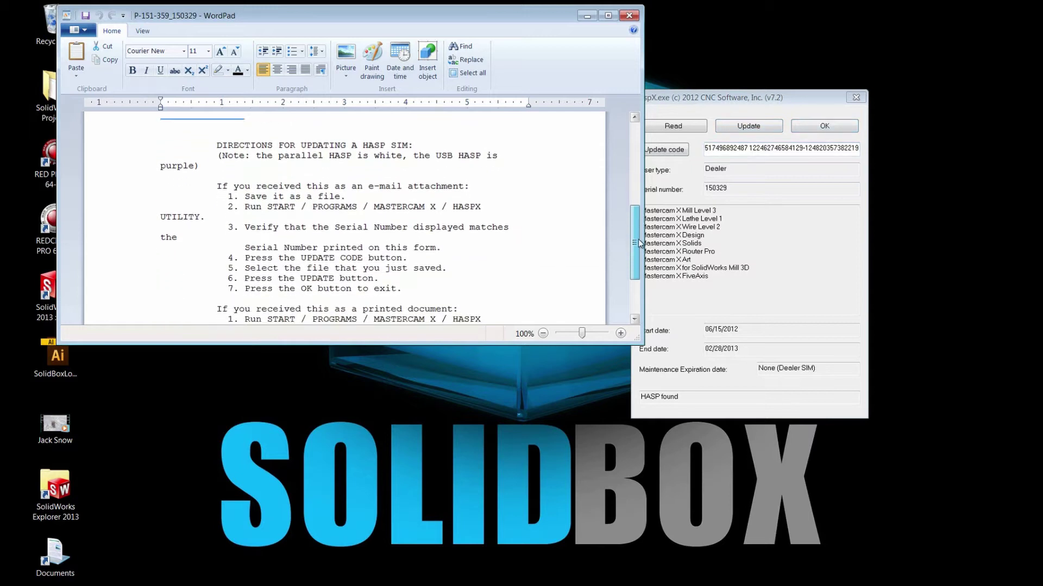
pyautogui.scroll(-1, 639, 243)
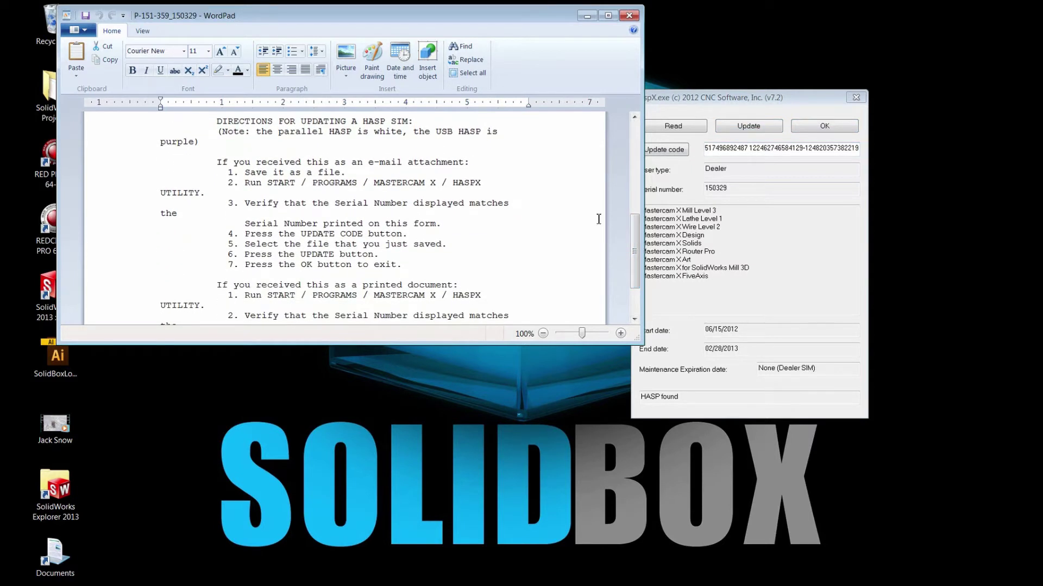
pyautogui.click(214, 123)
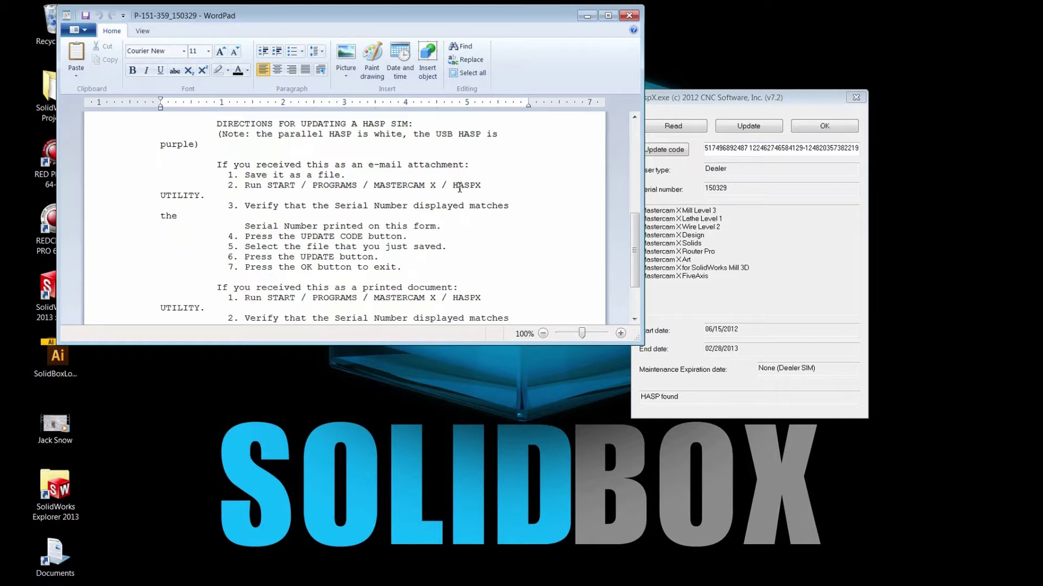
pyautogui.click(693, 98)
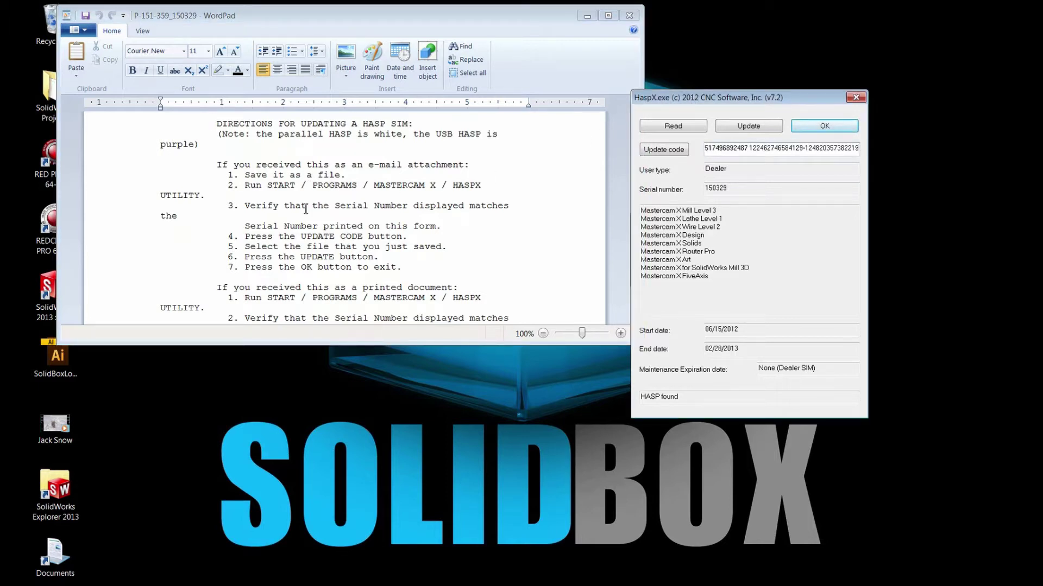
pyautogui.hotkey('alt', 'Tab')
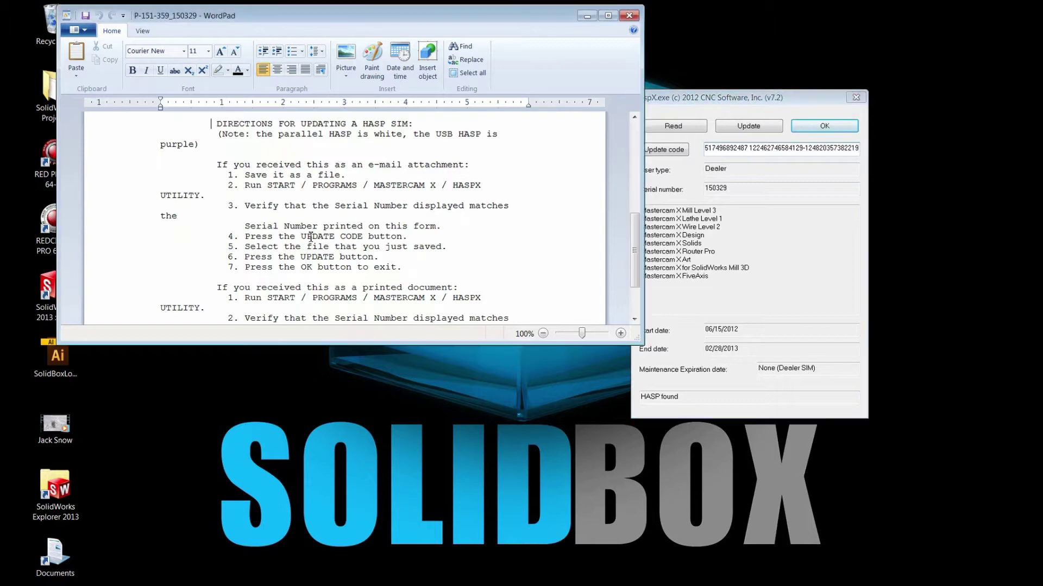
pyautogui.click(734, 126)
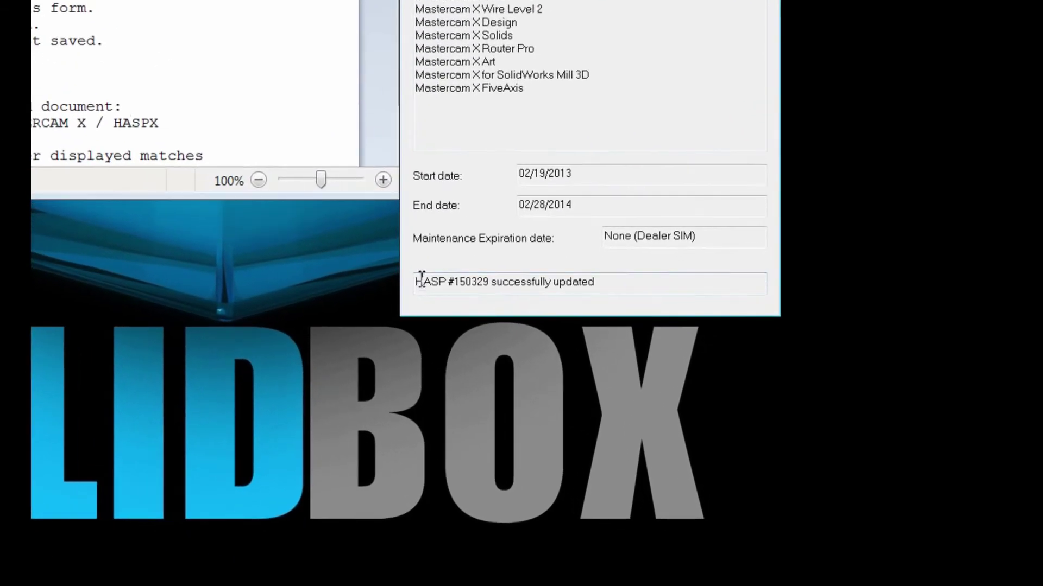
pyautogui.moveTo(421, 276); pyautogui.dragTo(366, 313)
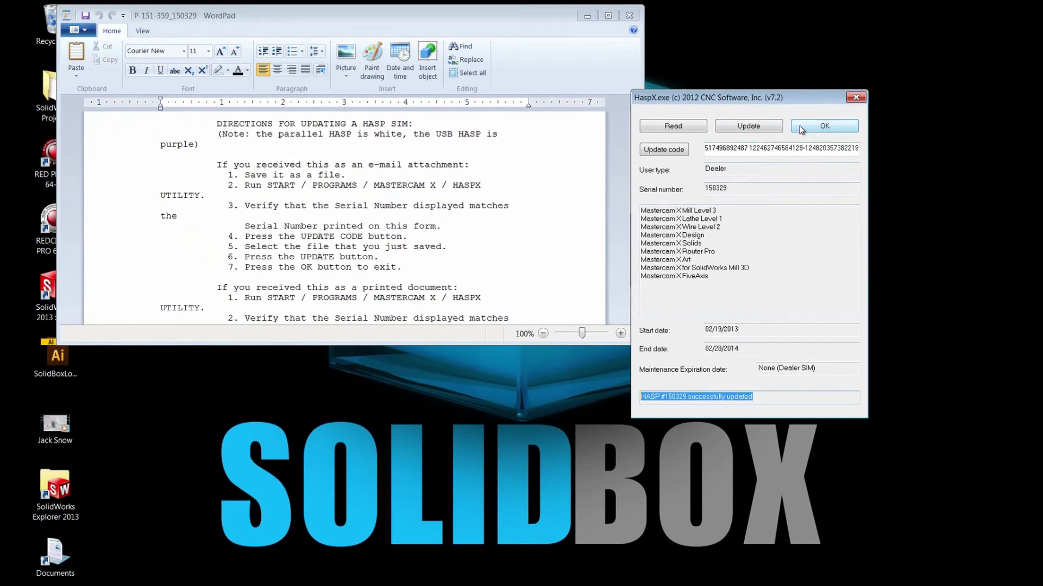
# - Dismiss the finished HaspX window and close the WordPad update directions
pyautogui.click(801, 128)
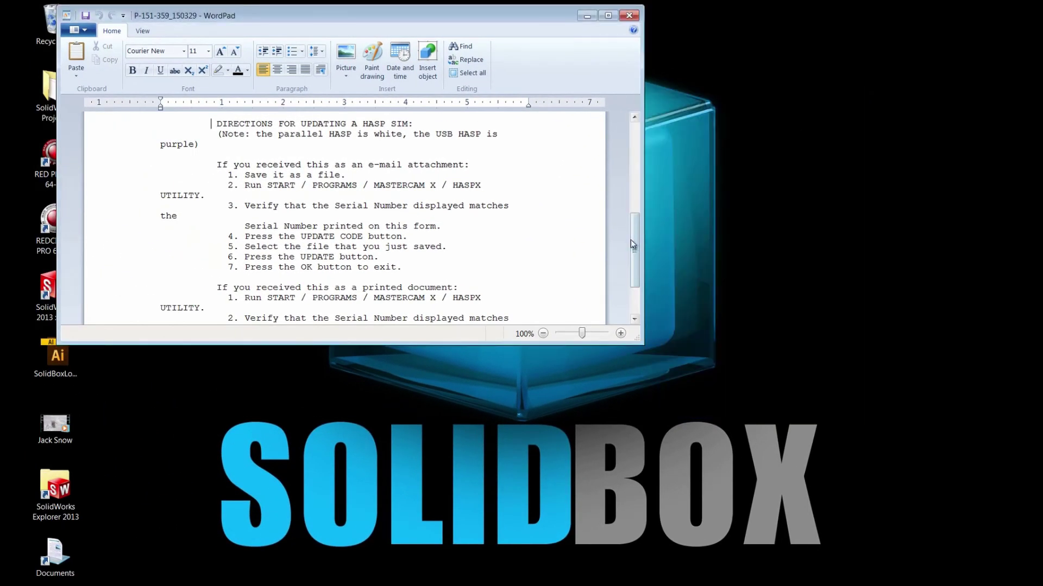
pyautogui.scroll(-3, 634, 245)
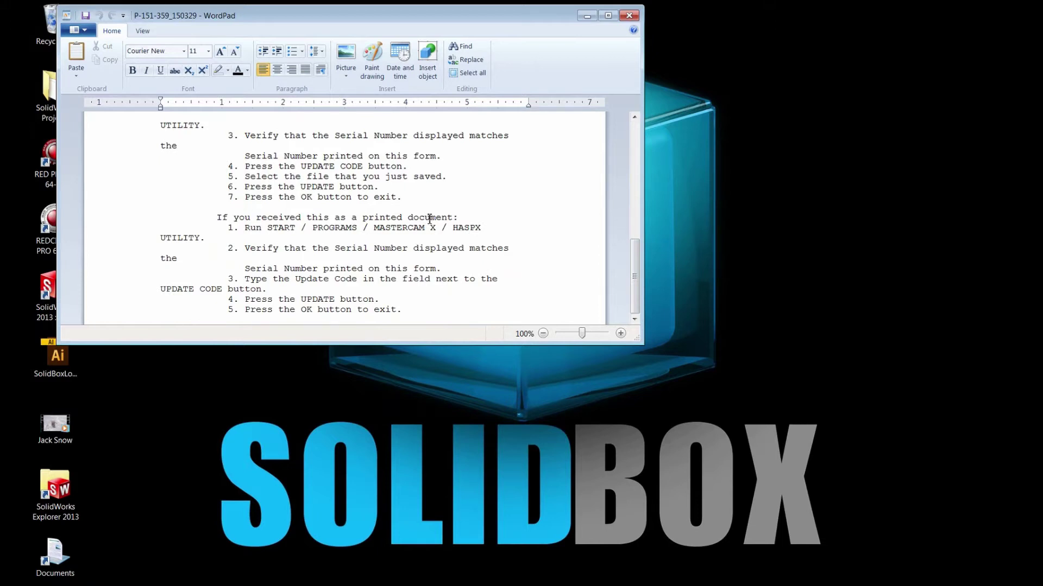
pyautogui.click(629, 15)
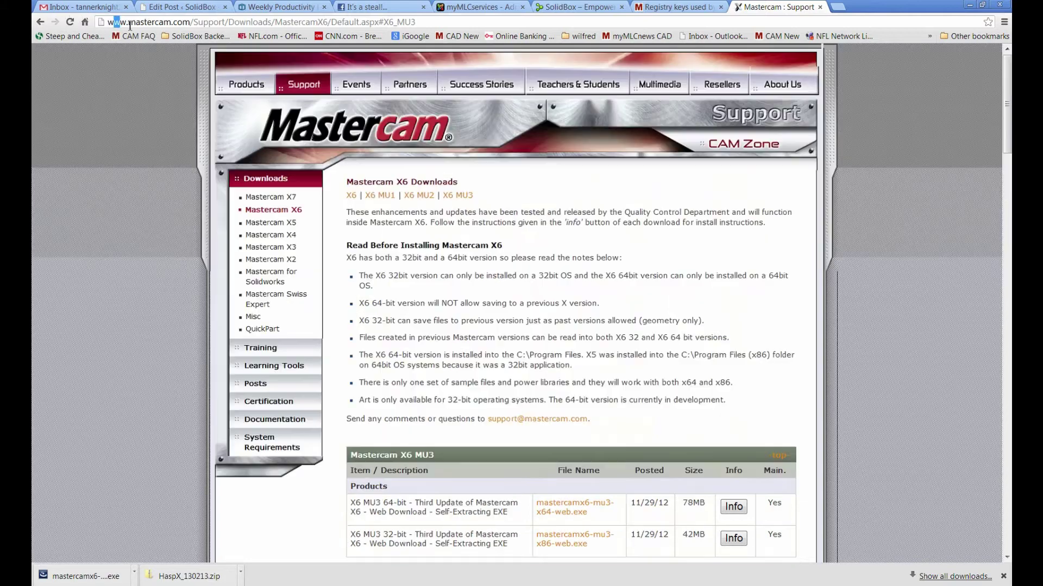
# - Download mastercamx6-x64-web.exe from the Mastercam X6 Downloads table to the Desktop
pyautogui.moveTo(114, 22); pyautogui.dragTo(416, 36)
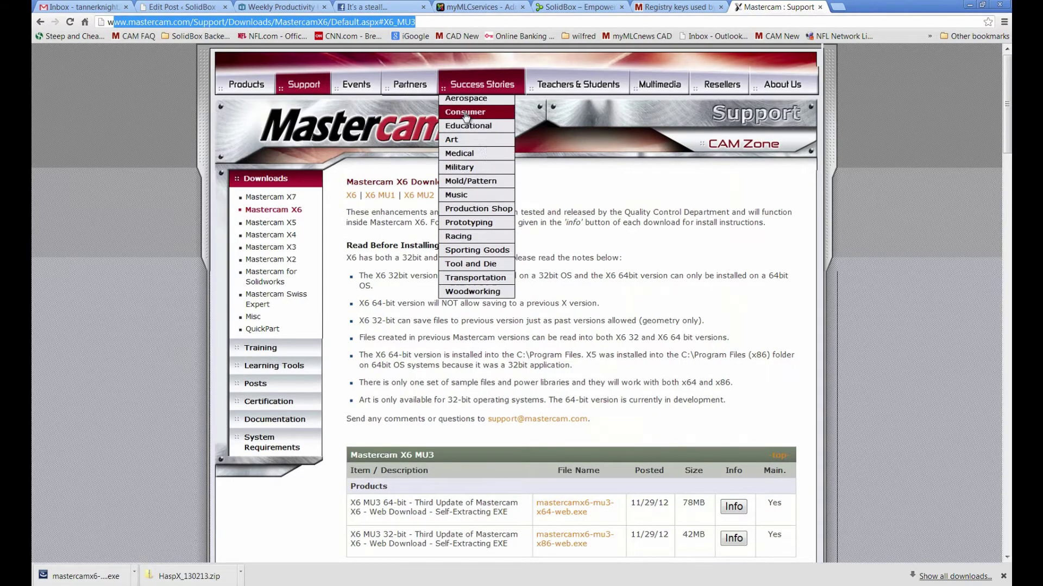
pyautogui.click(649, 302)
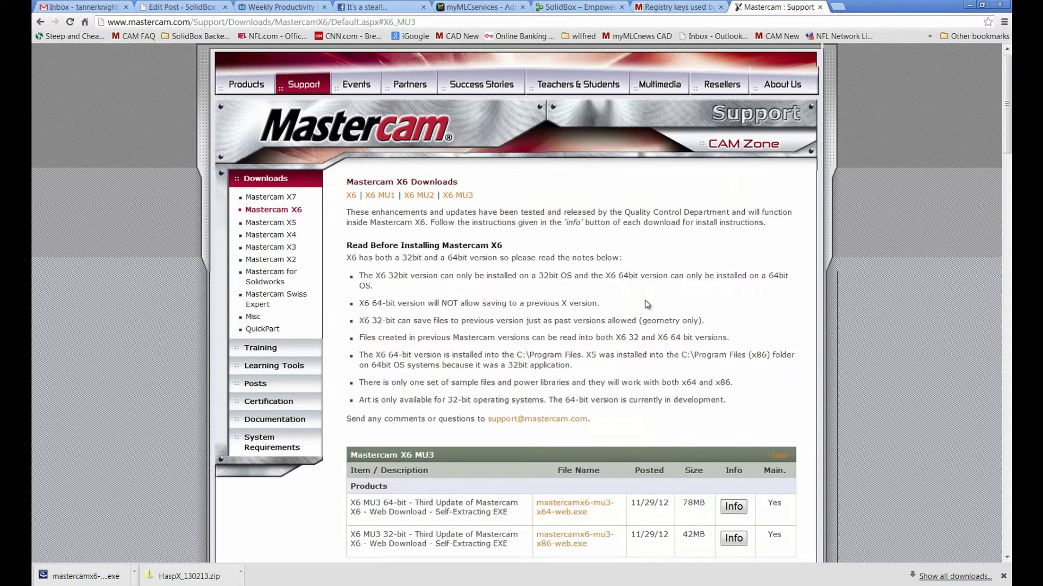
pyautogui.scroll(-2, 648, 304)
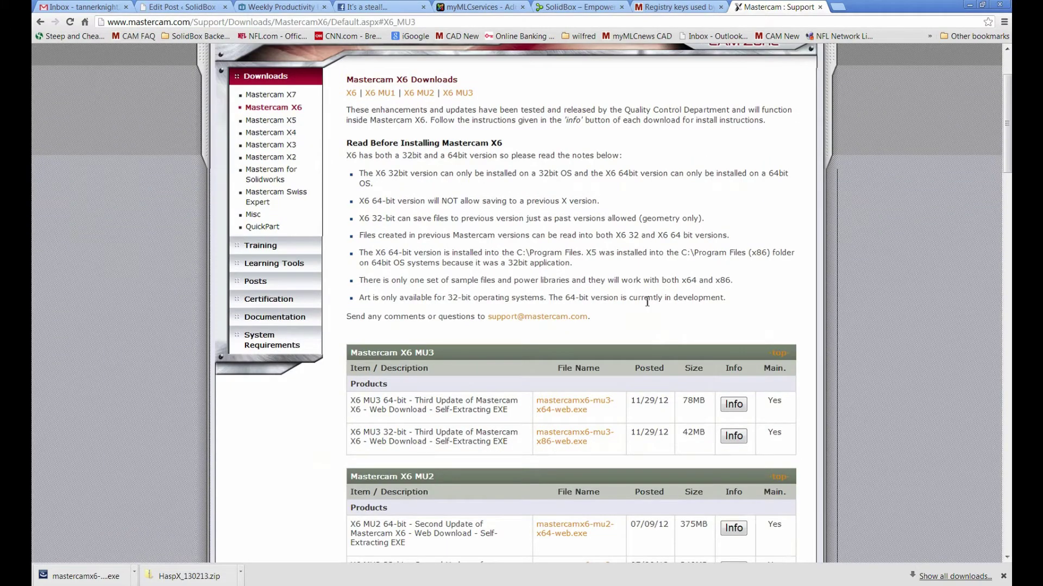
pyautogui.scroll(-10, 648, 302)
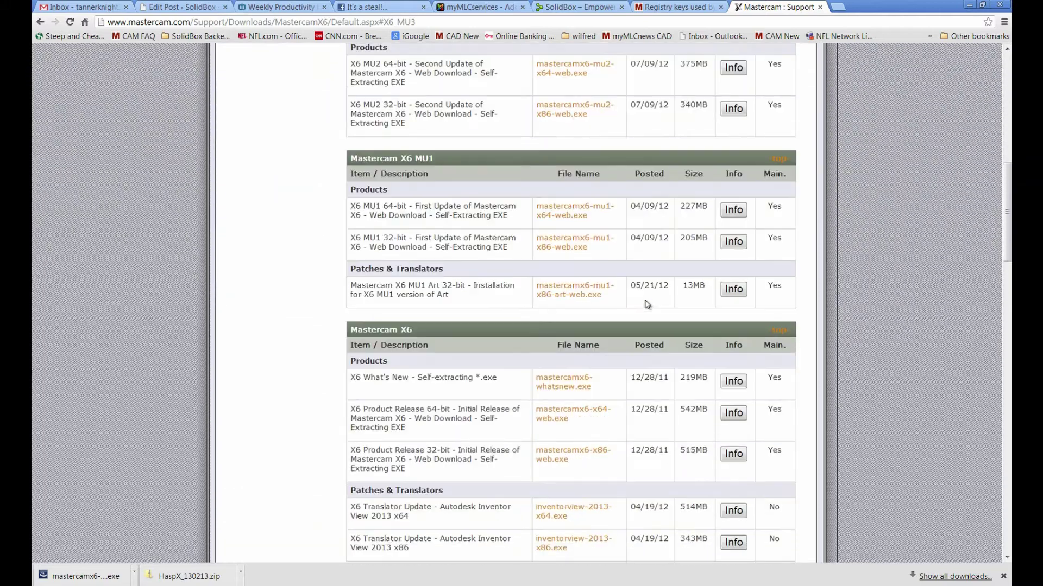
pyautogui.click(573, 363)
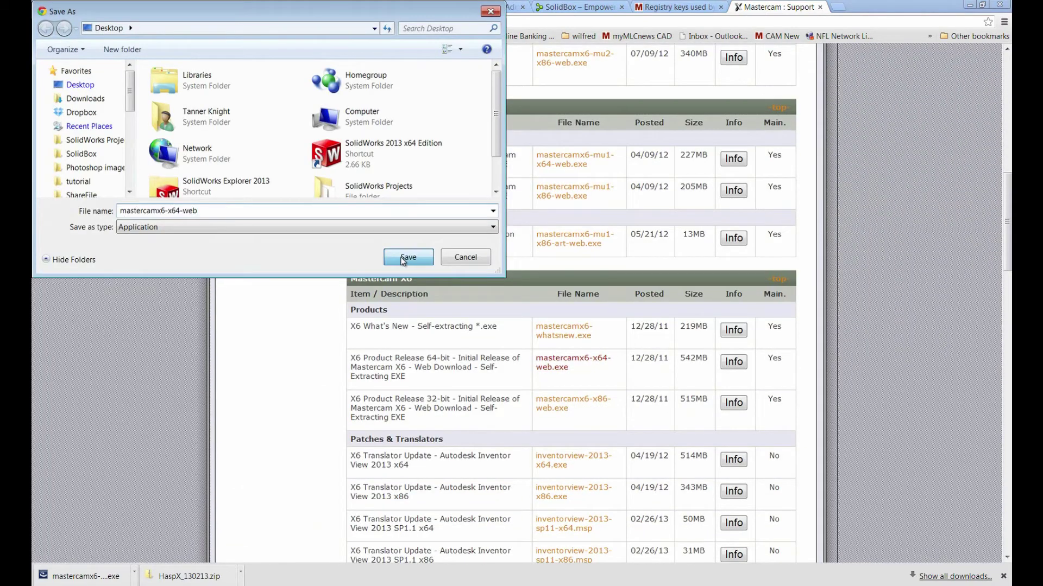
pyautogui.click(408, 258)
pyautogui.rightClick(182, 574)
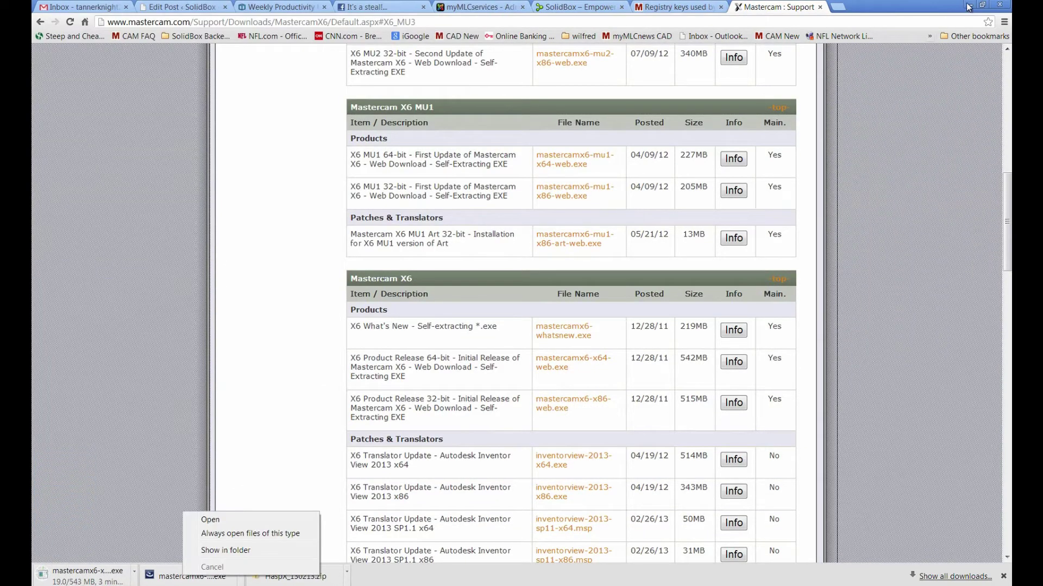
pyautogui.click(969, 4)
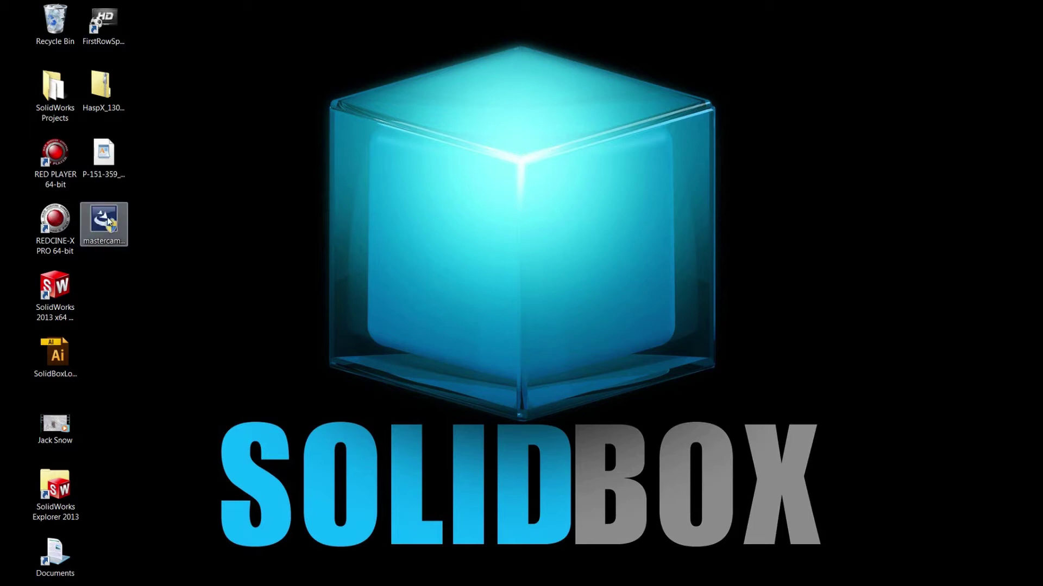
# - Launch the X6 installer and continue past both failed Visual C++ 2010 package installs
pyautogui.doubleClick(109, 222)
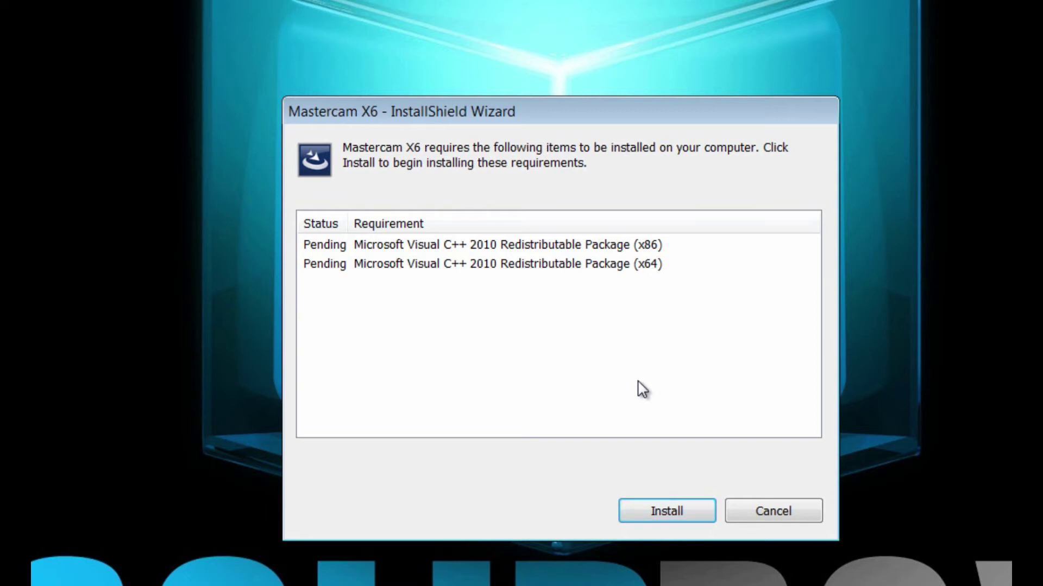
pyautogui.click(660, 512)
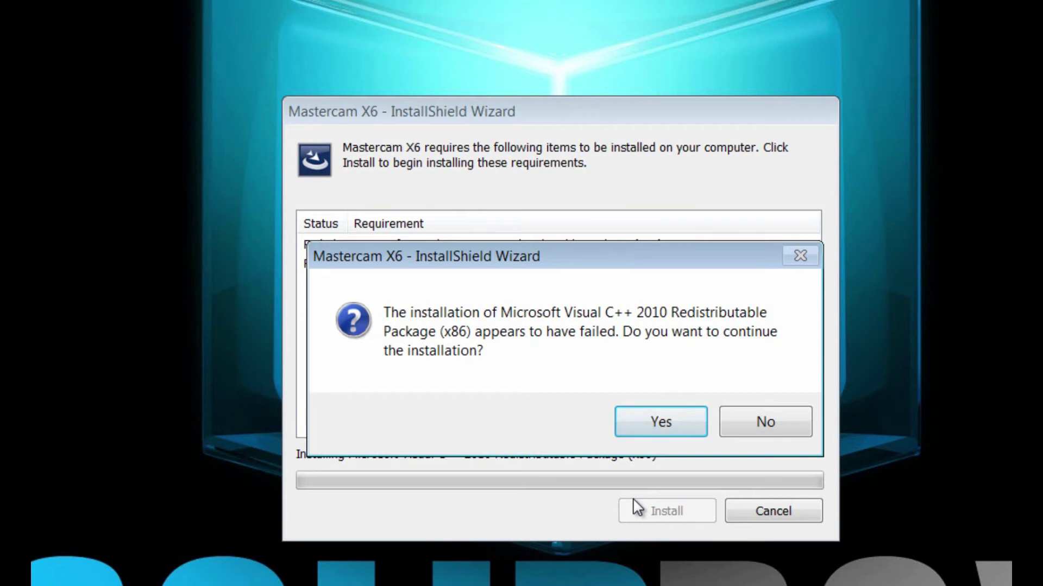
pyautogui.click(645, 434)
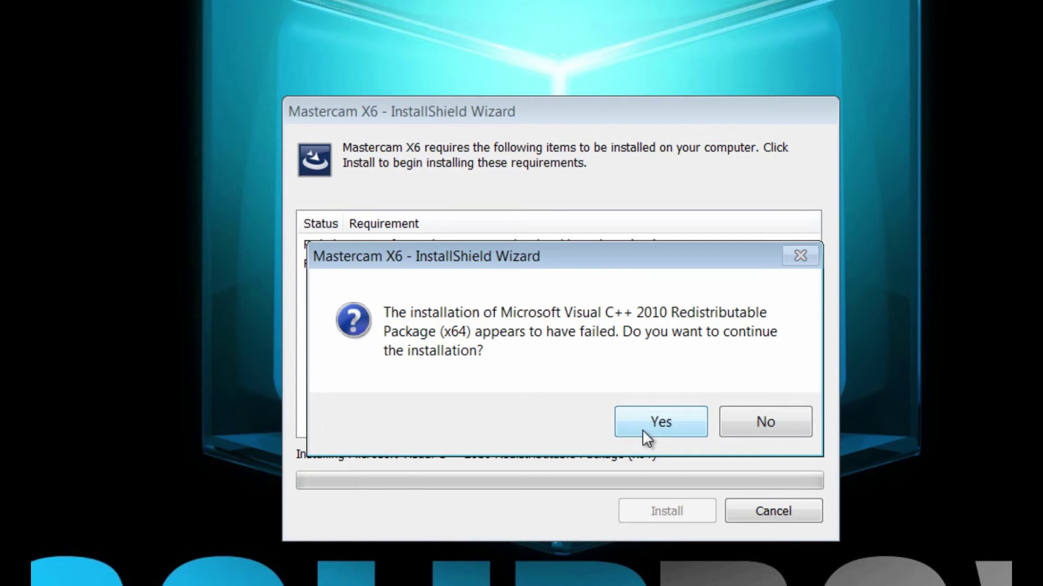
pyautogui.click(643, 430)
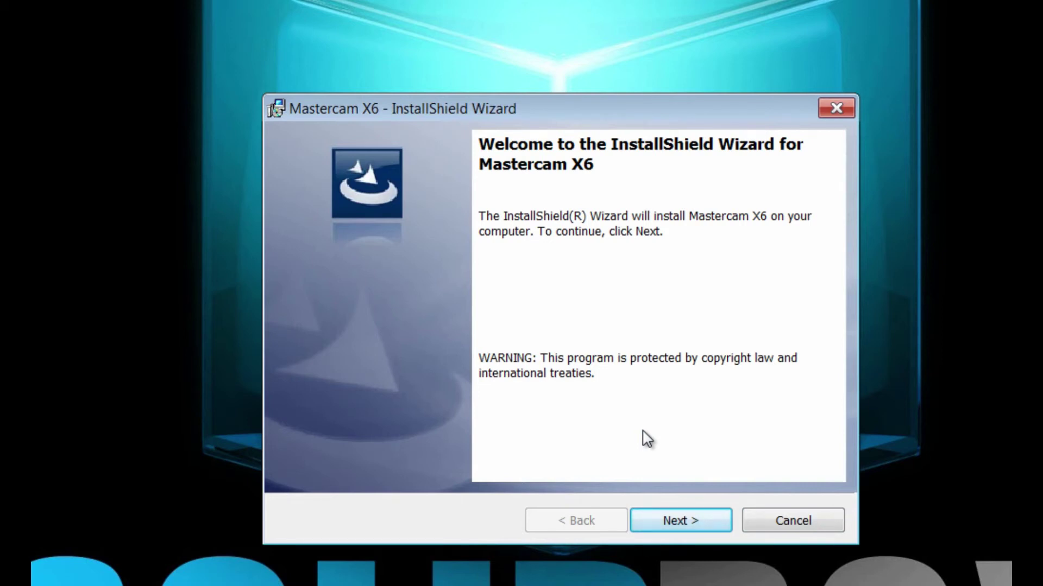
# - Accept the Mastercam X6 license agreement terms
pyautogui.click(676, 522)
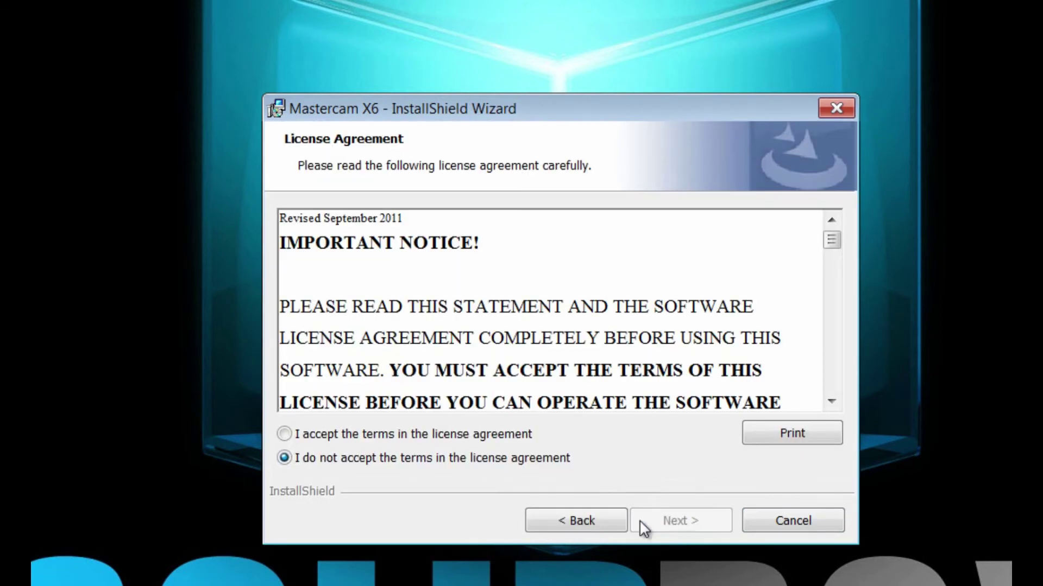
pyautogui.moveTo(831, 239); pyautogui.dragTo(845, 394)
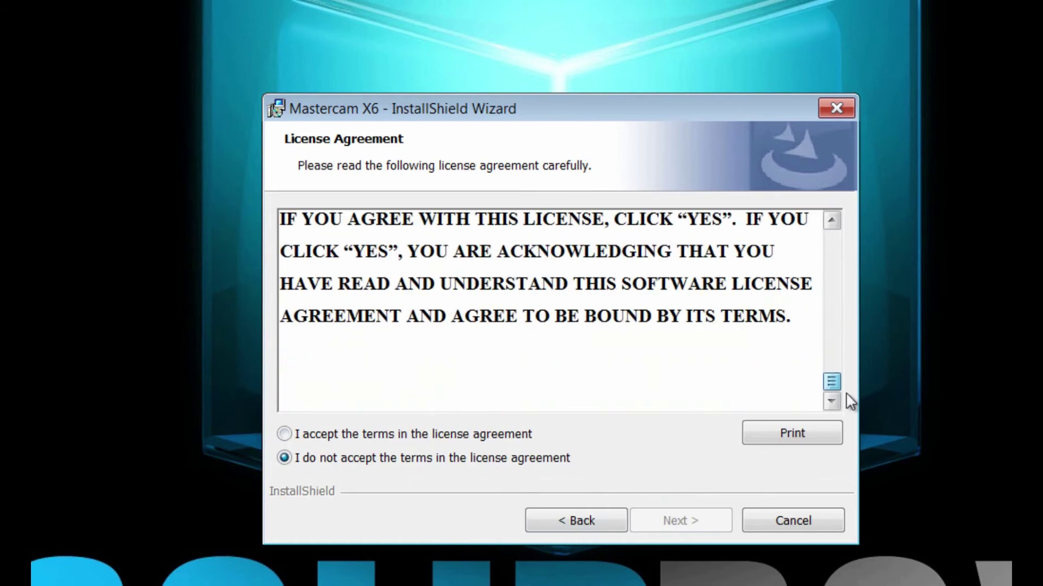
pyautogui.click(318, 434)
pyautogui.click(673, 523)
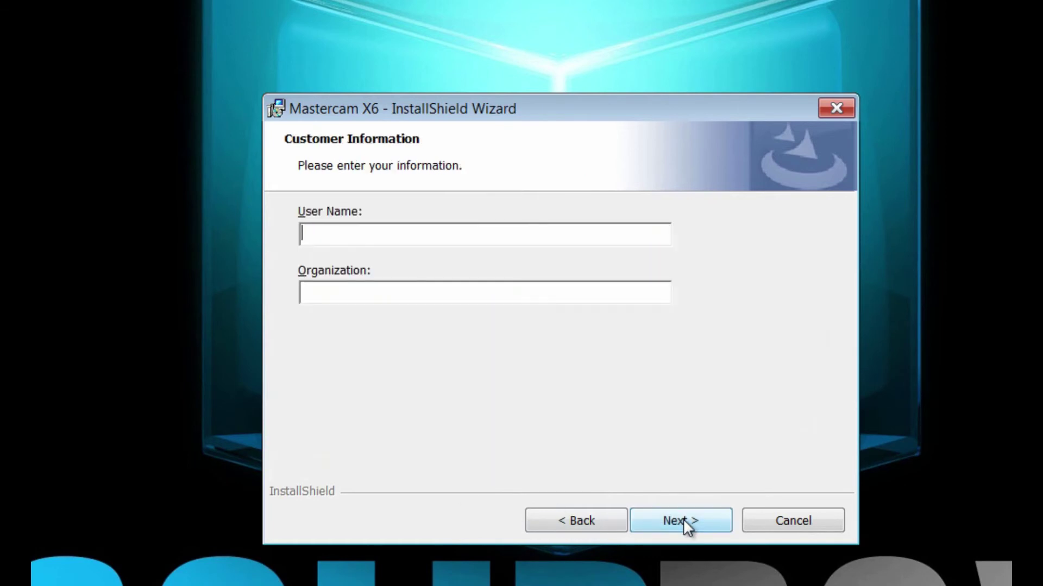
# - Enter the user's full name and organization SolidBox on the Customer Information page
pyautogui.click(365, 296)
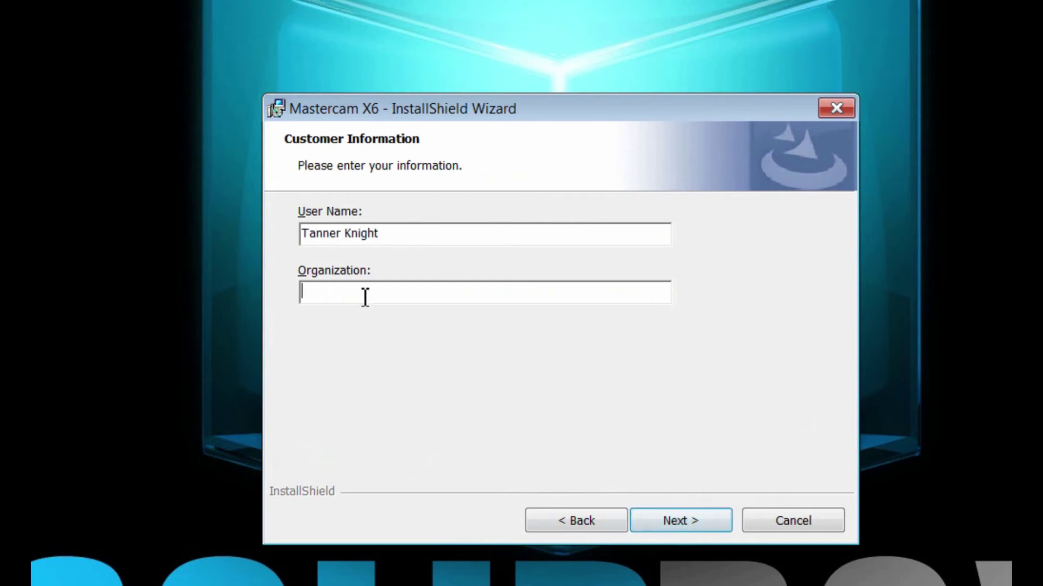
pyautogui.write('SolidBox')
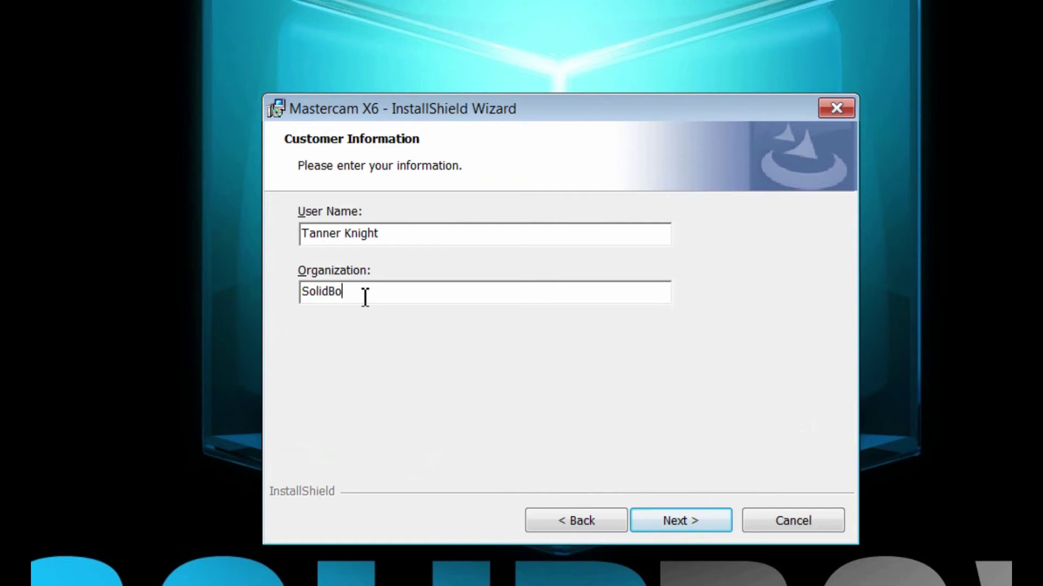
# - Change the install folder to C:\Program Files\ and keep HASP SIM with Inch units
pyautogui.click(680, 516)
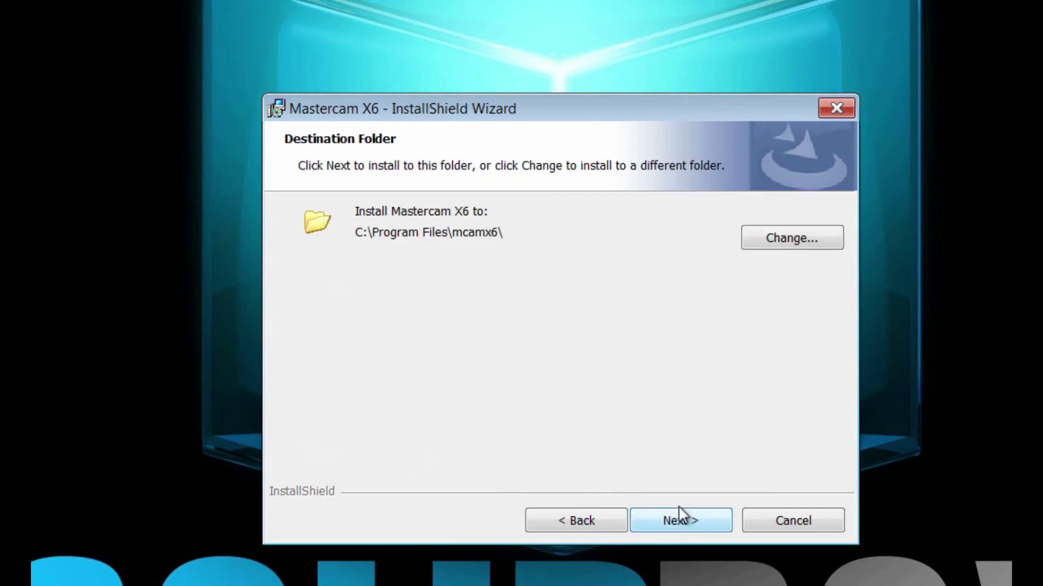
pyautogui.click(808, 245)
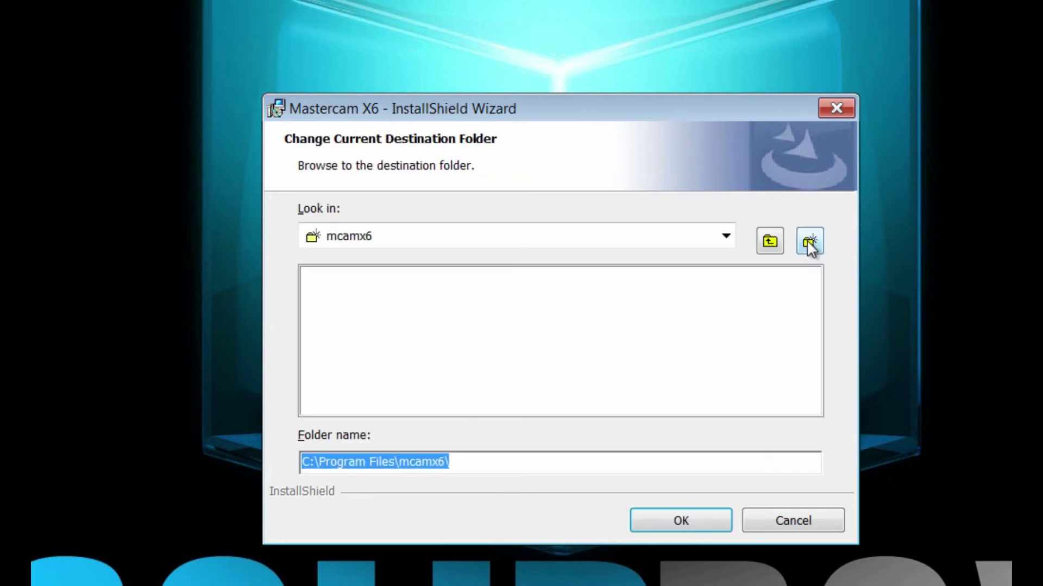
pyautogui.click(774, 239)
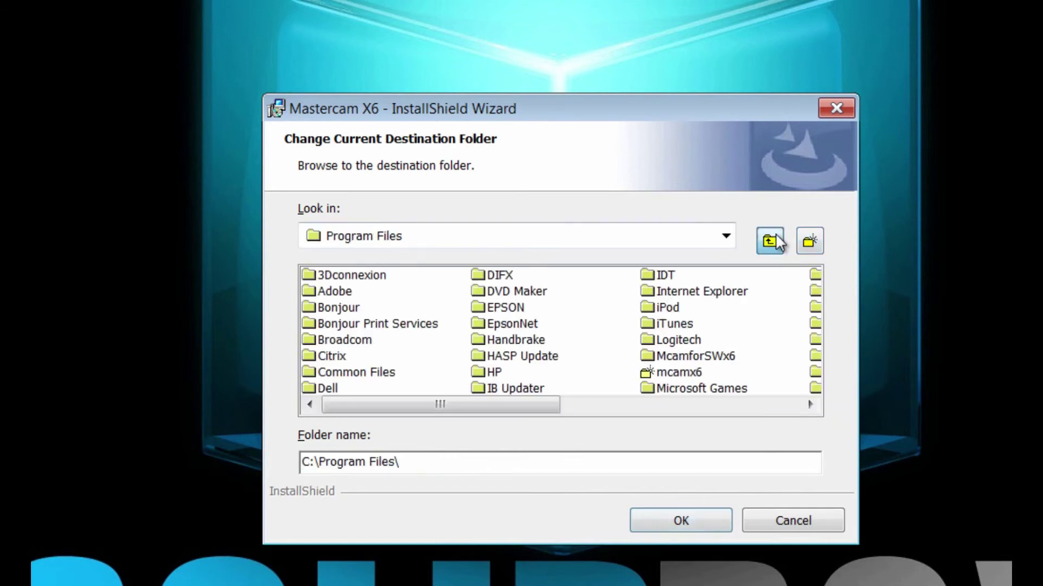
pyautogui.click(680, 521)
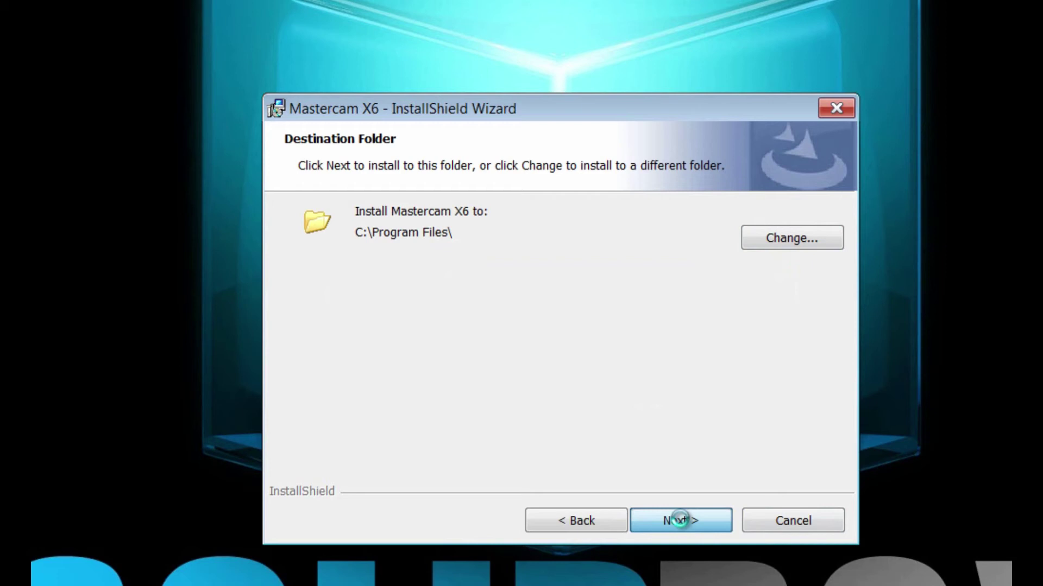
pyautogui.click(680, 521)
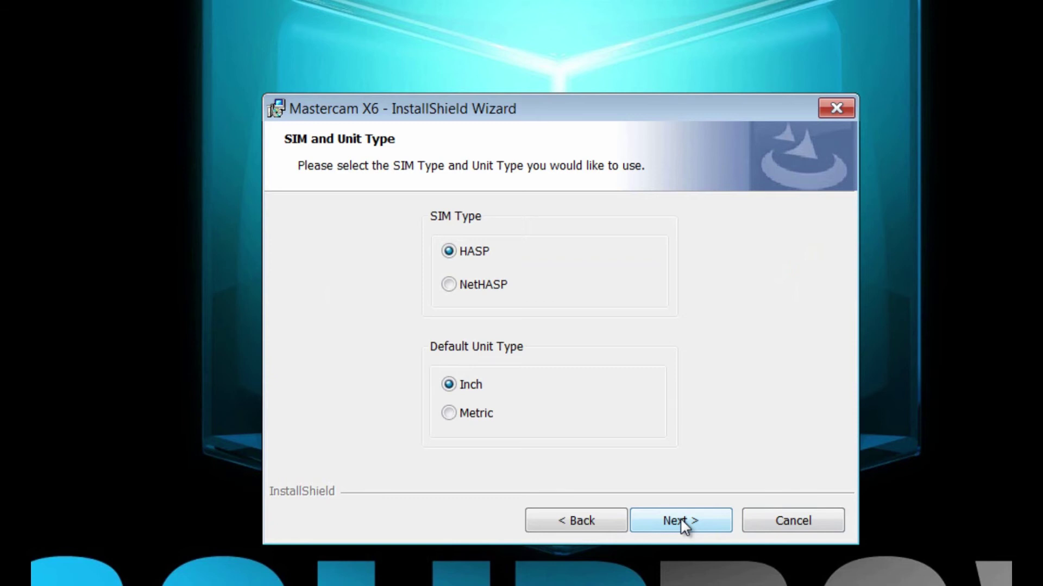
pyautogui.click(680, 518)
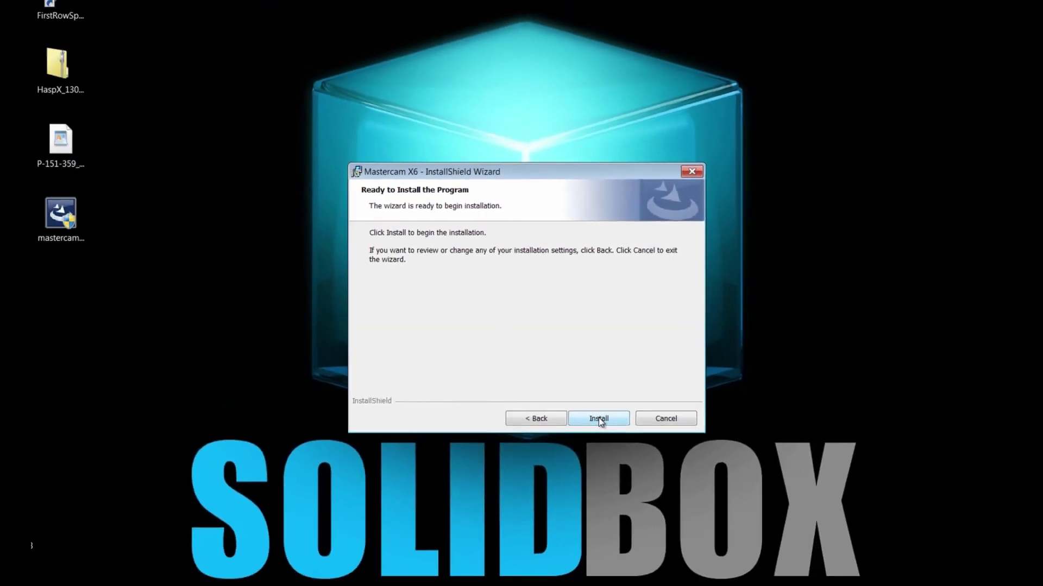
# - Run the Mastercam X6 installation and close the InstallShield Wizard Completed page
pyautogui.click(598, 418)
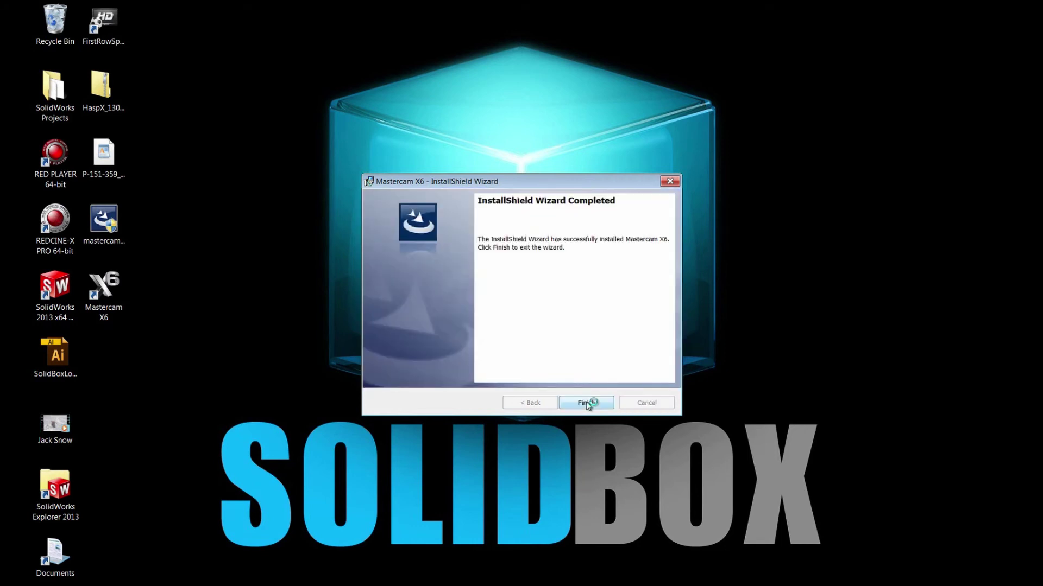
pyautogui.click(587, 404)
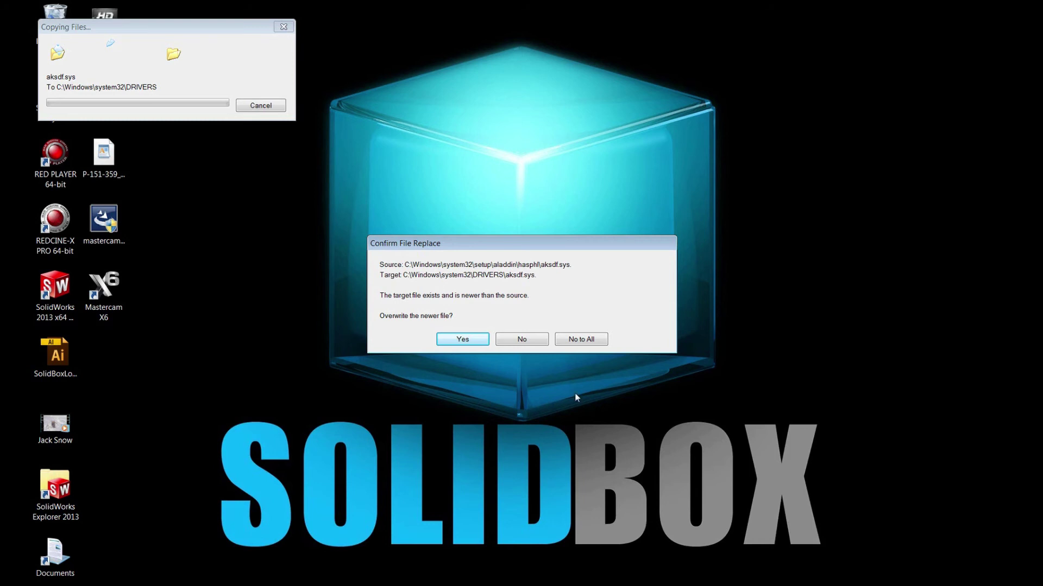
# - Allow the newer aksdf.sys HASP driver file to be overwritten
pyautogui.click(466, 339)
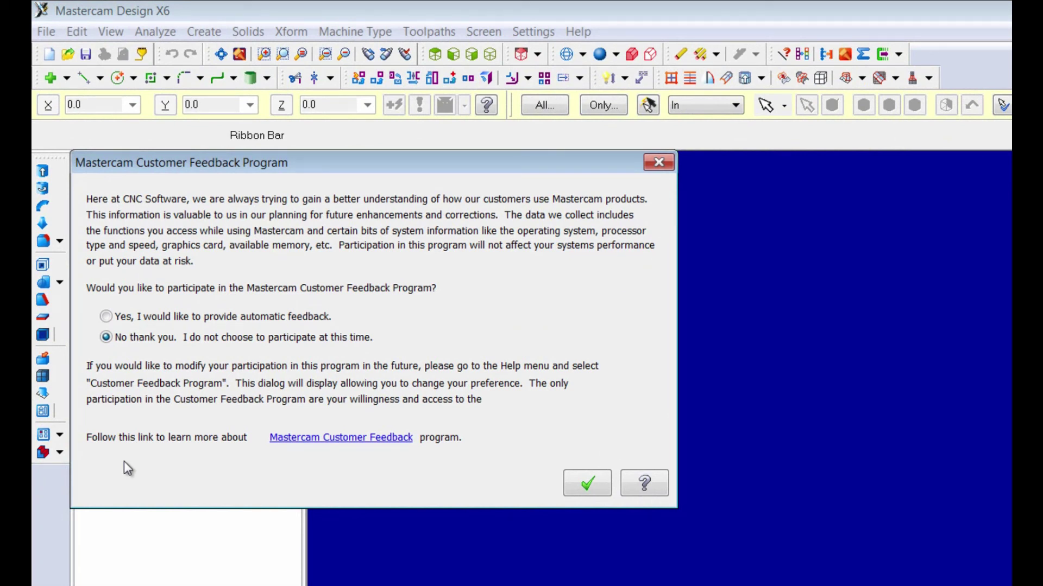
# - Choose 'Yes, I would like to provide automatic feedback' and confirm the prompt
pyautogui.click(107, 317)
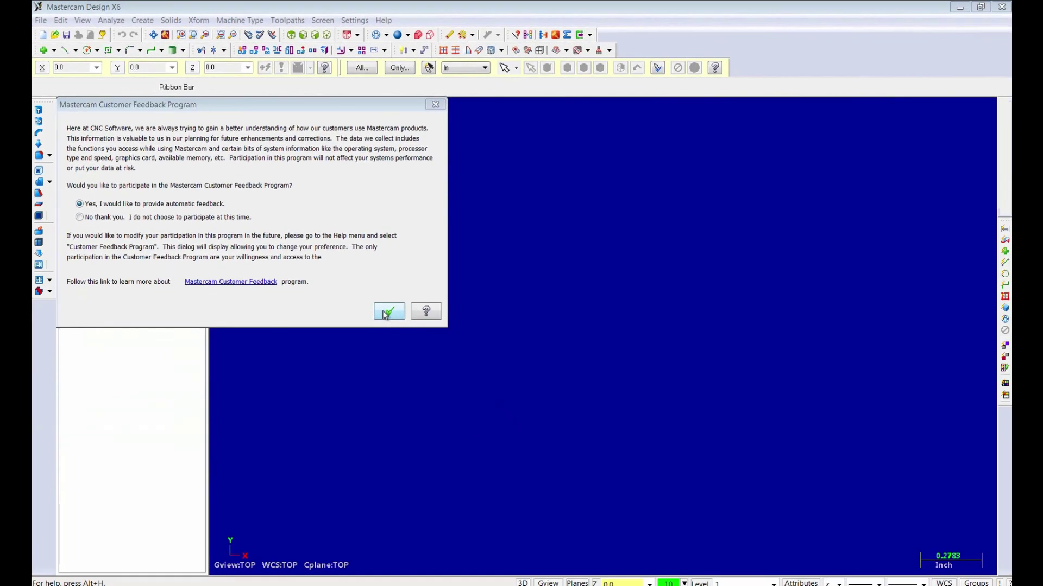
pyautogui.click(385, 311)
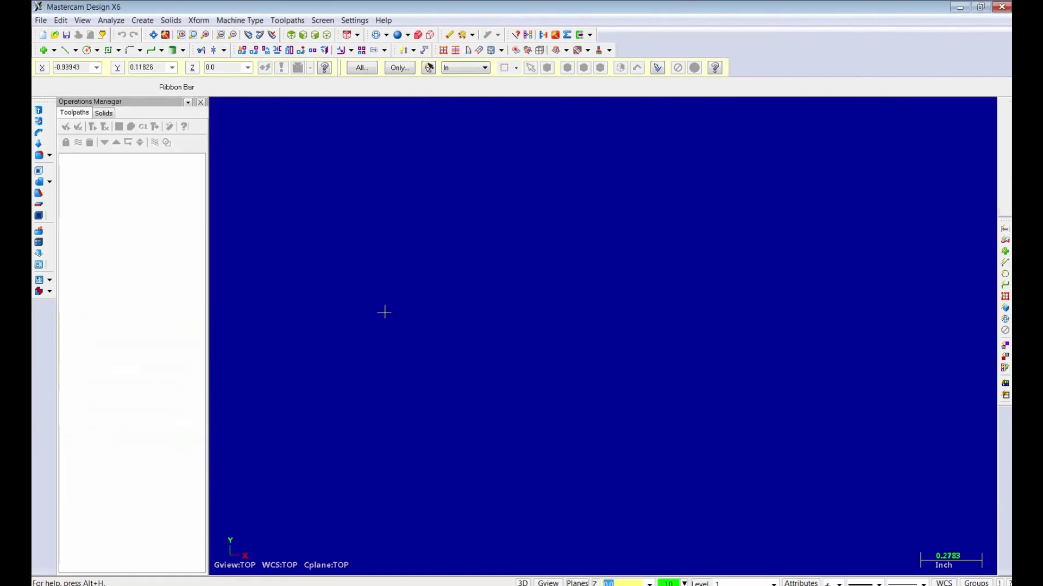